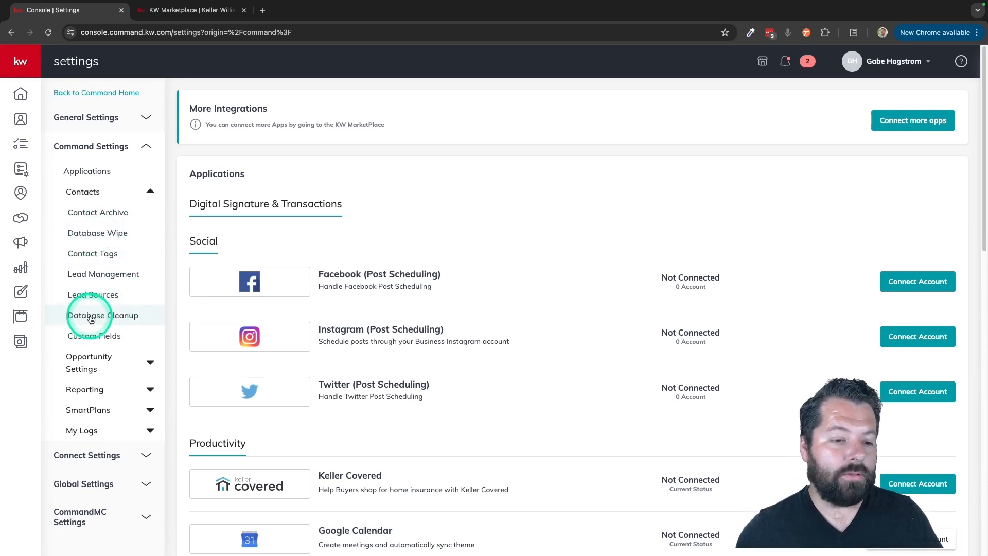
Open Database Cleanup and merge the first duplicate pair, keeping the duplicate contact's record as primary and deleting the other
click(107, 317)
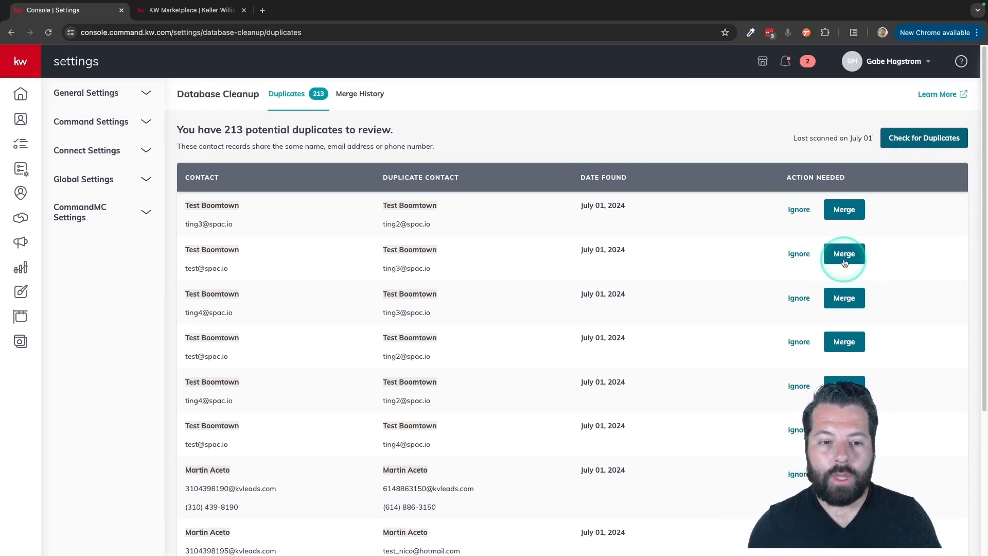
scroll(757, 238, down, 1)
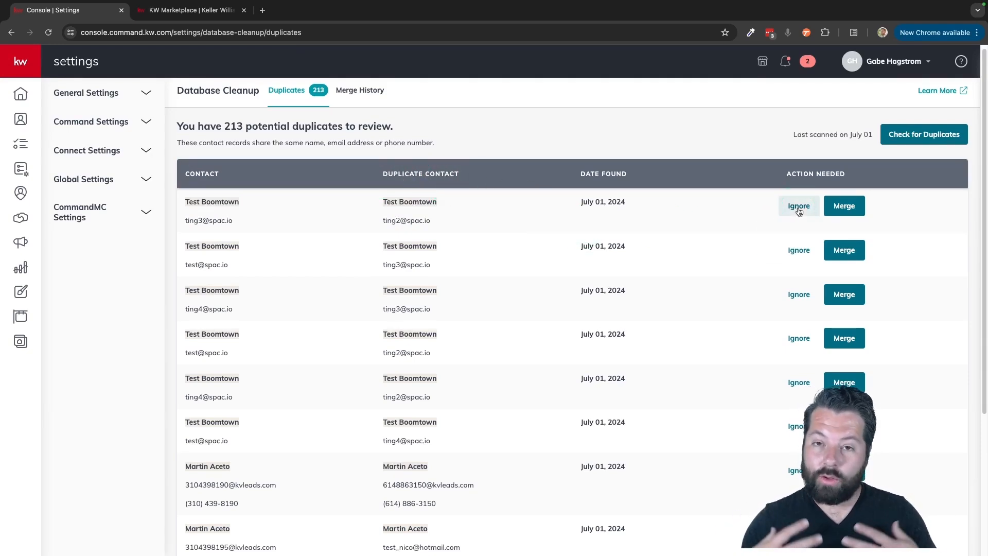
click(847, 206)
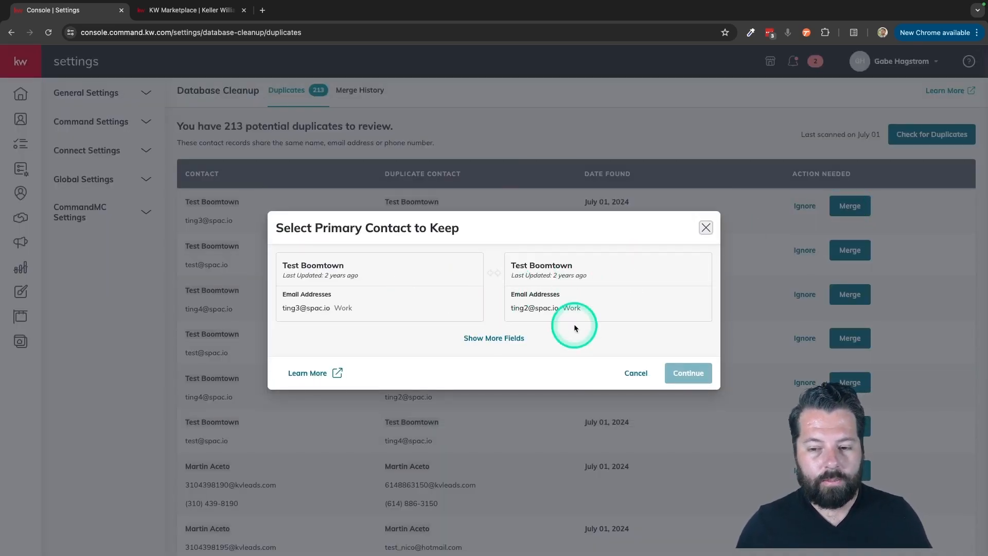
click(550, 296)
click(689, 375)
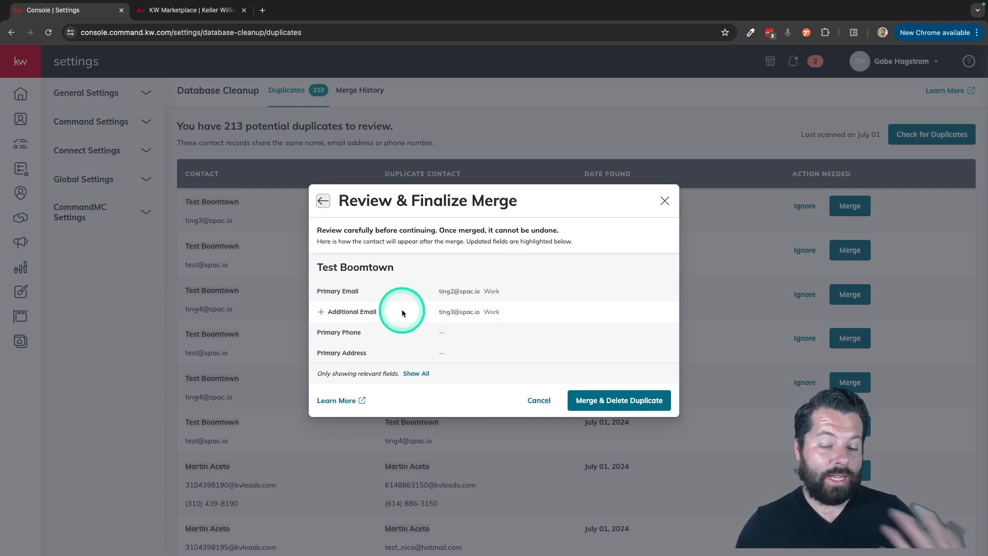
click(616, 400)
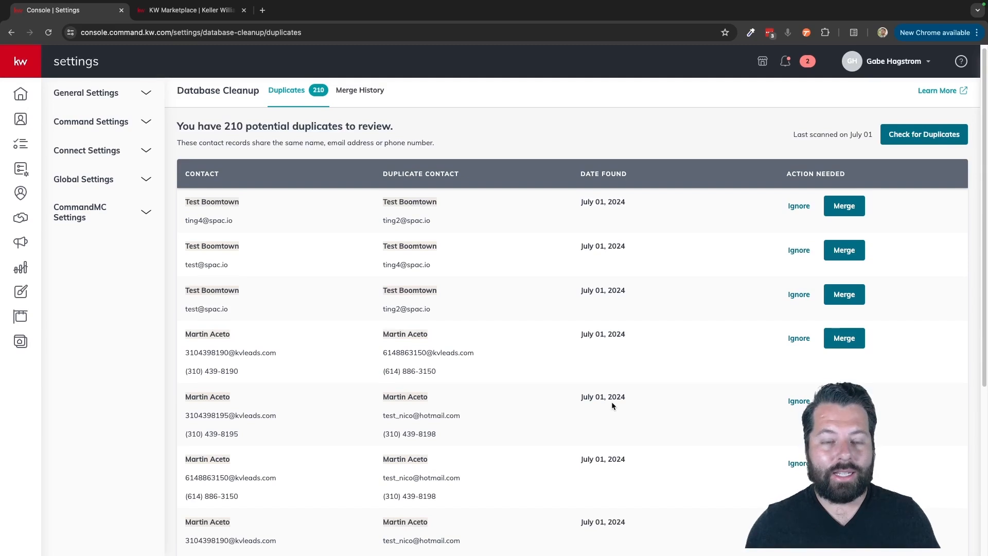
Go to Contacts, search for the duplicated contact's full name, and select both matching records
click(21, 119)
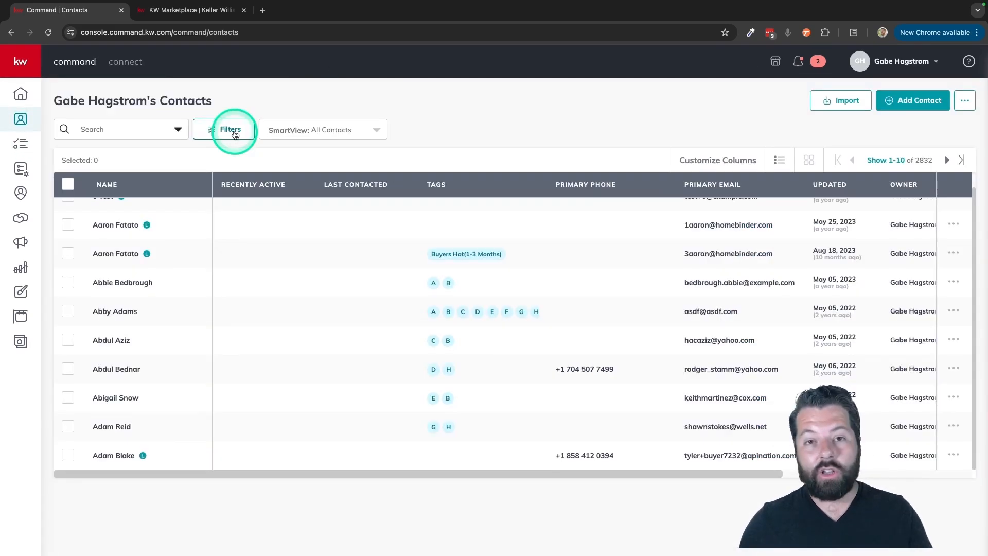
click(98, 127)
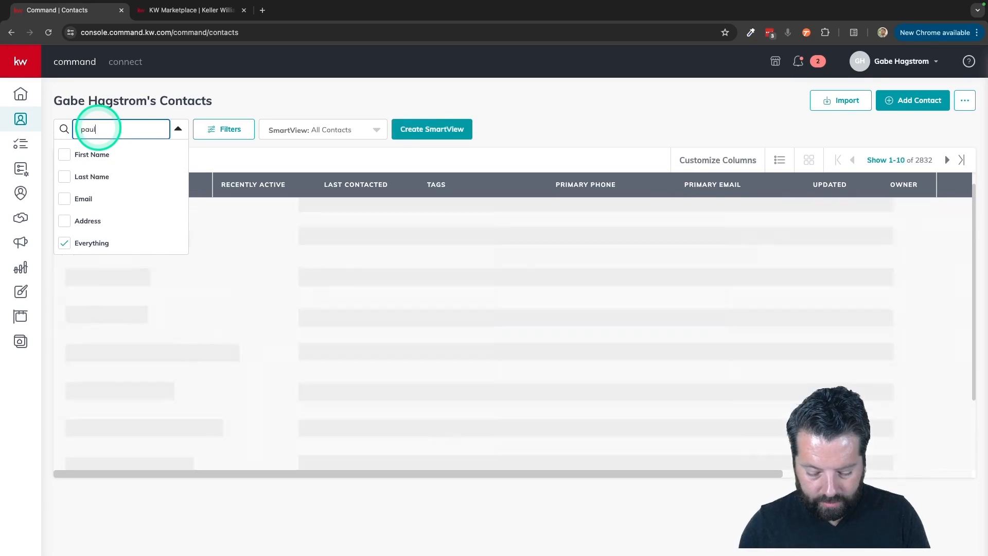
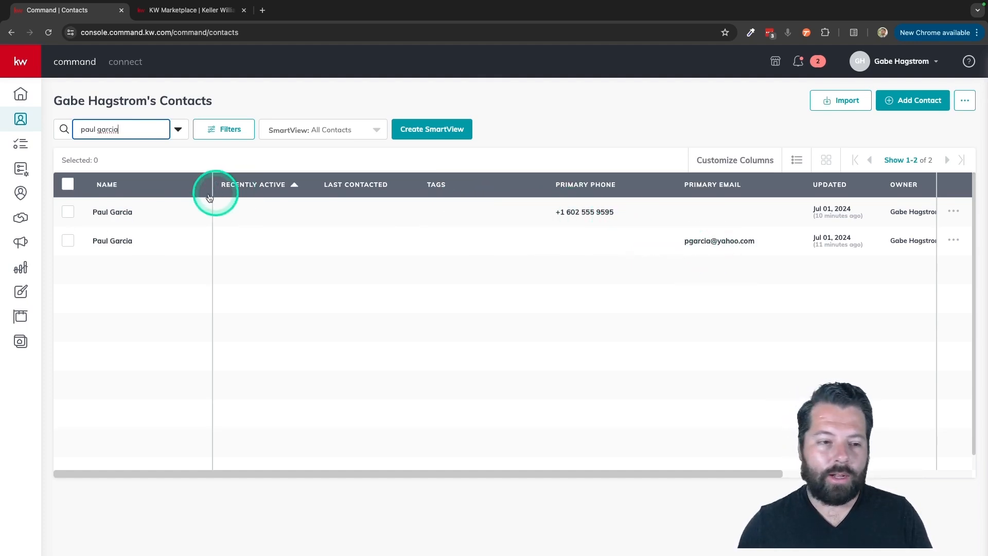
click(69, 213)
click(68, 241)
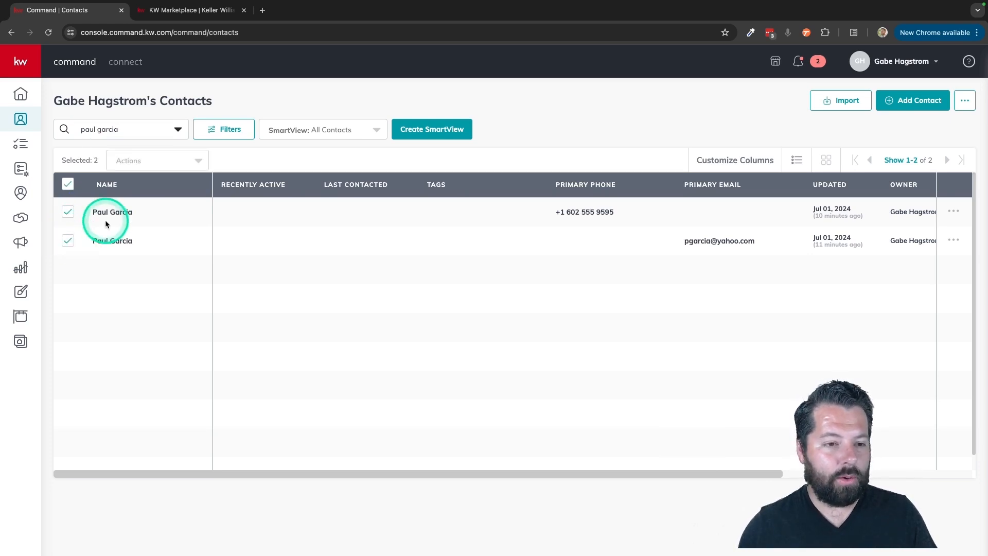
Merge the two selected contacts, keeping the record with the email address as primary, and delete the duplicate
click(176, 161)
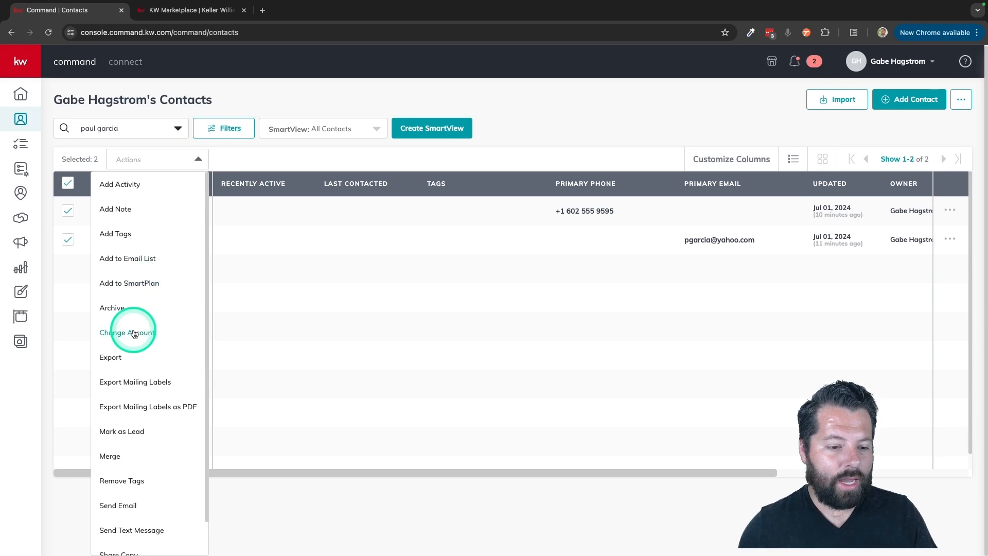
click(112, 458)
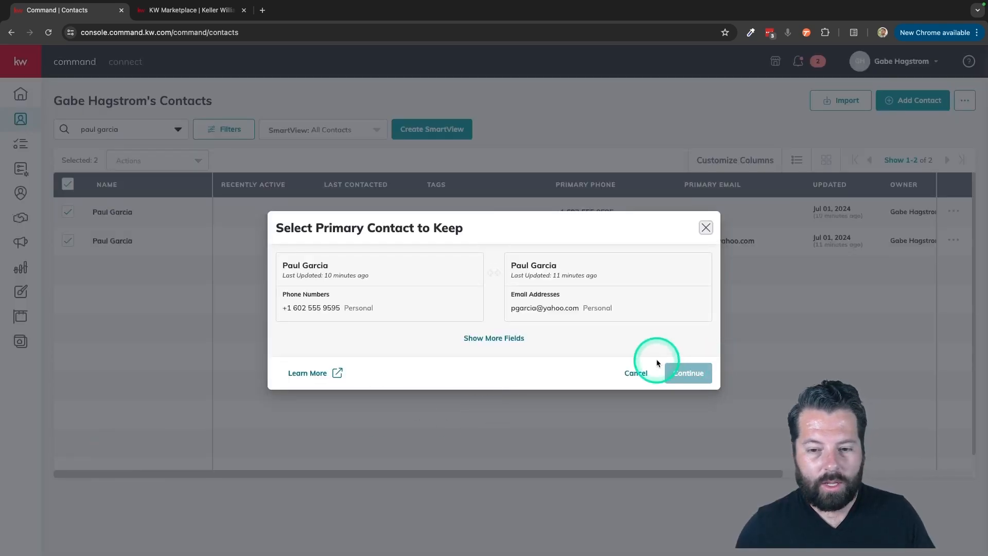
click(569, 311)
click(686, 369)
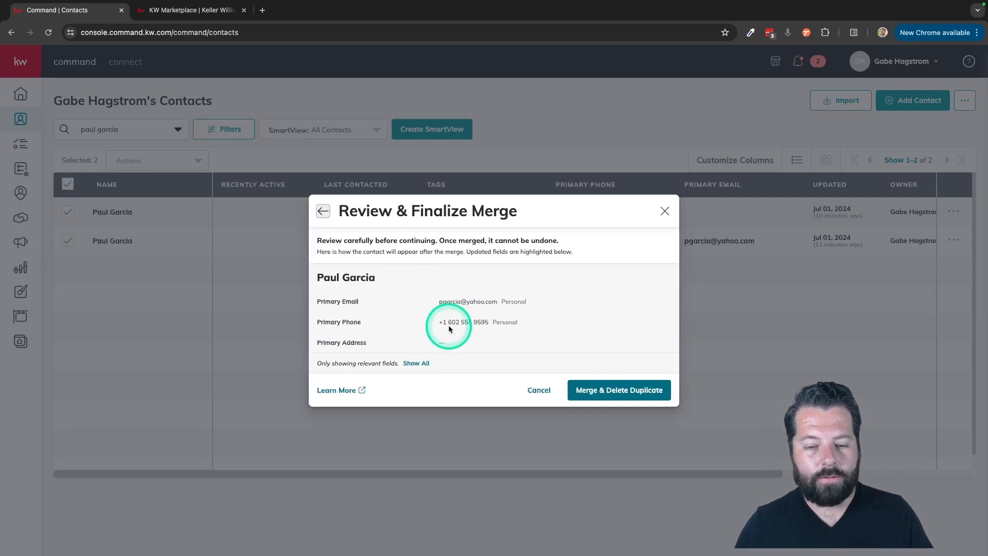
click(628, 399)
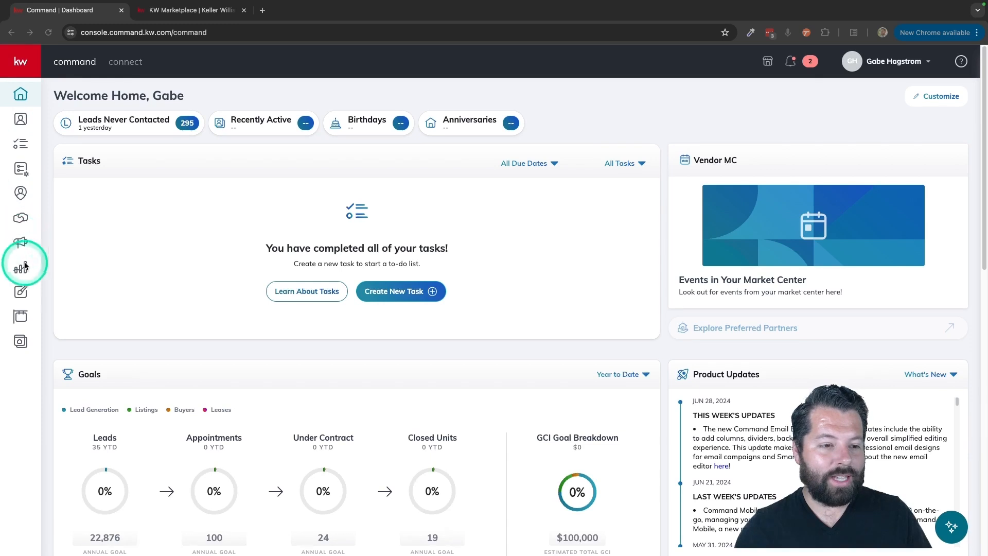
Open Designs and start creating a new Video design
click(22, 294)
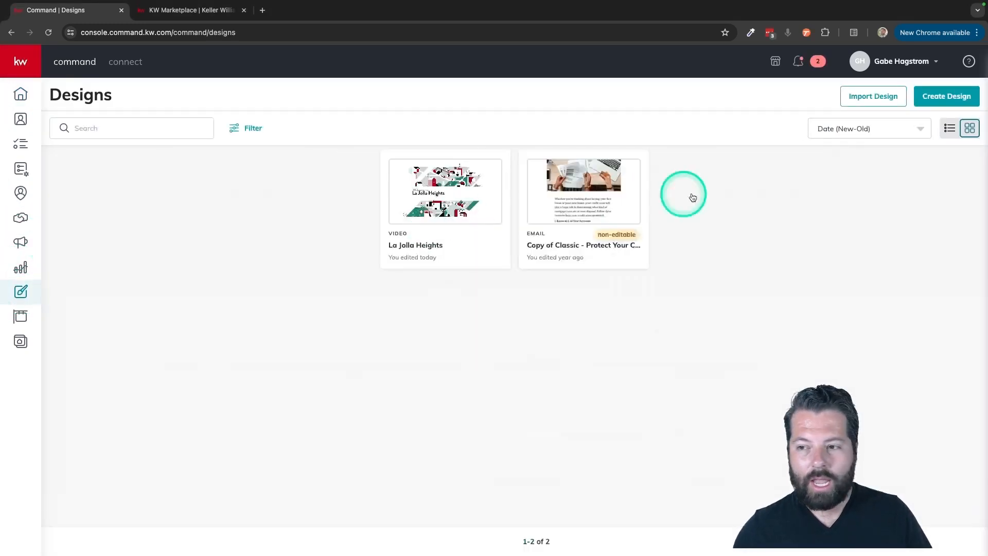
click(950, 101)
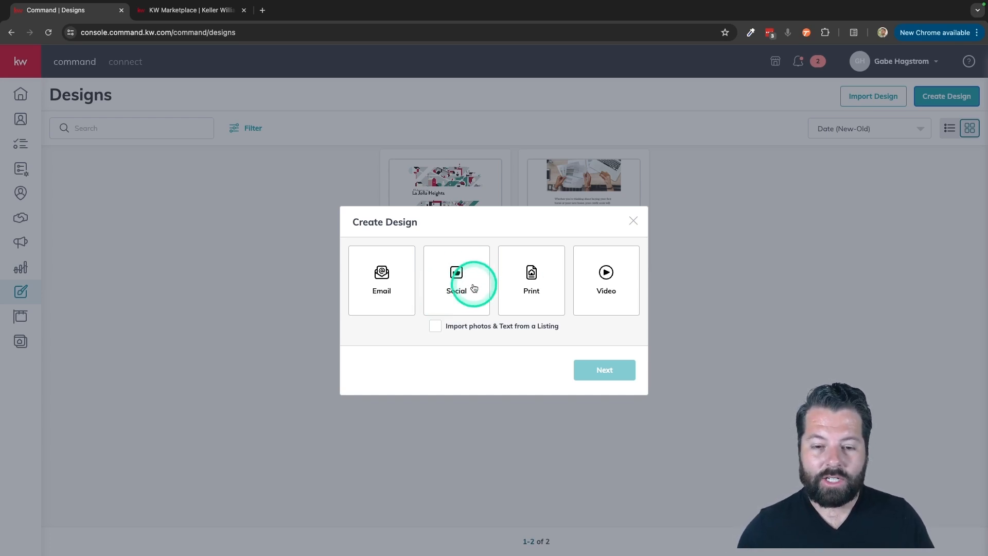
click(610, 277)
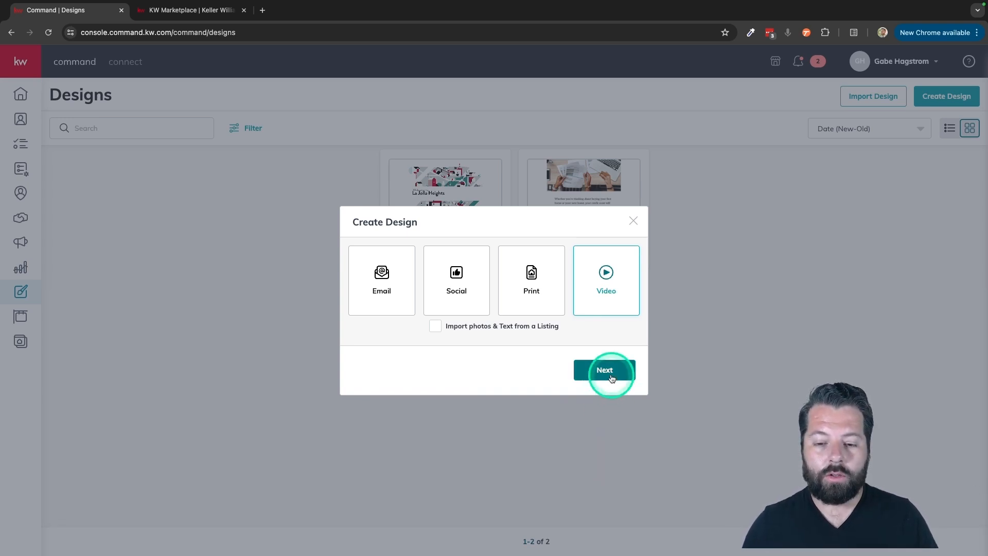
click(606, 291)
click(607, 369)
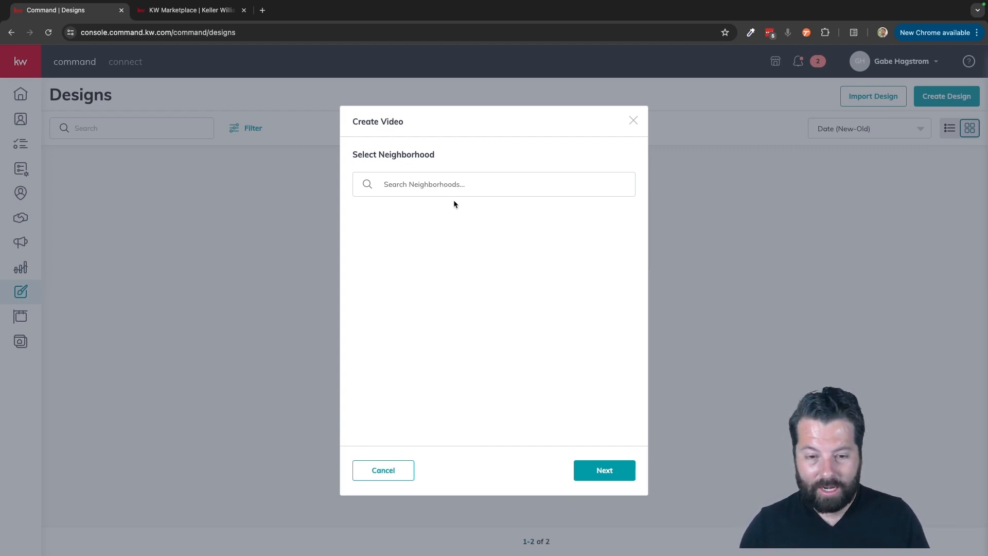
Search neighborhoods for "scottsdale", select Scottsdale Mountain, and continue
click(431, 184)
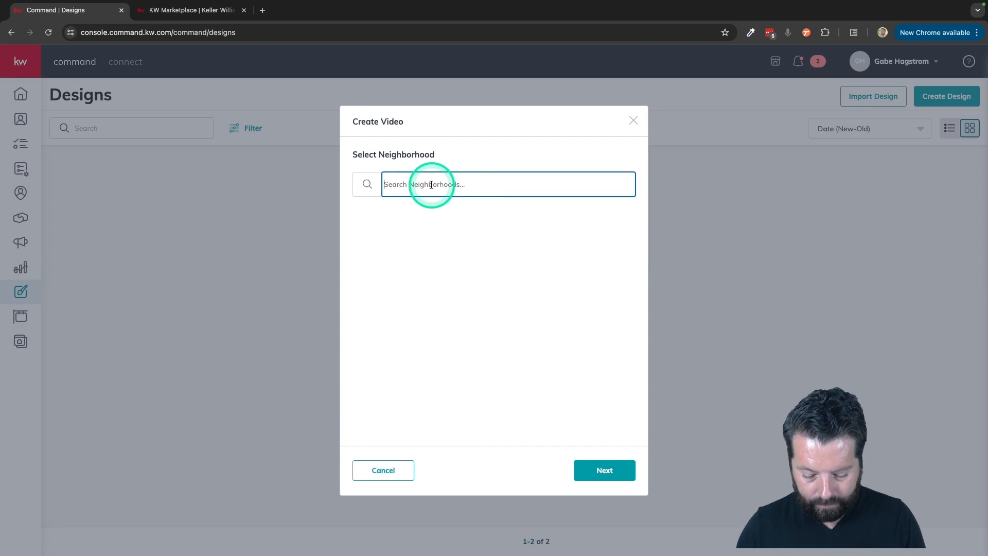
text(scot)
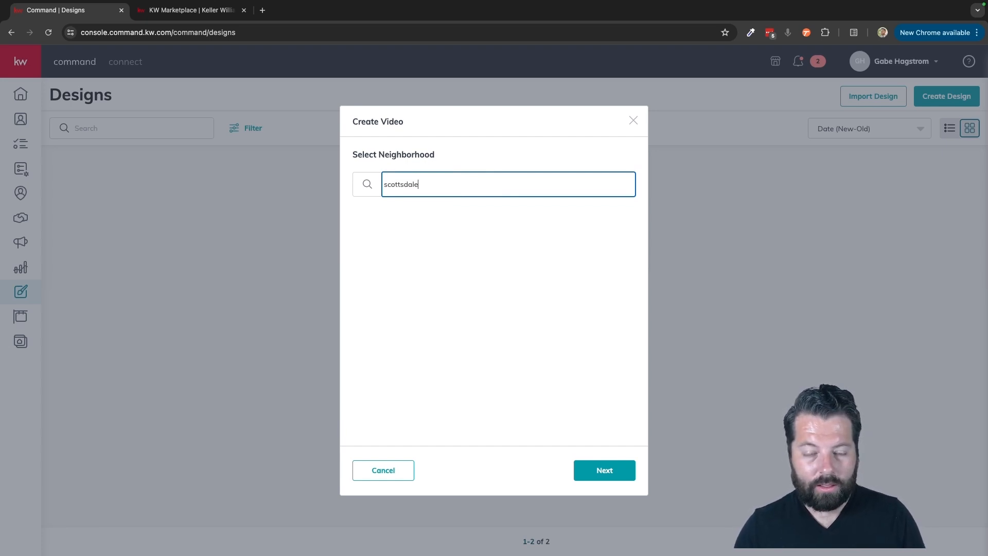
text(tsdale)
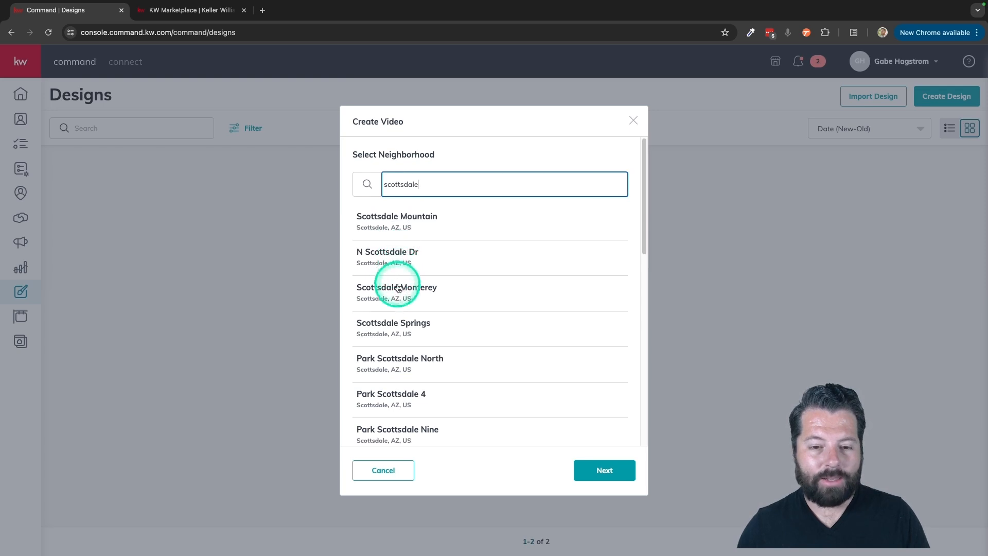
scroll(457, 363, down, 1)
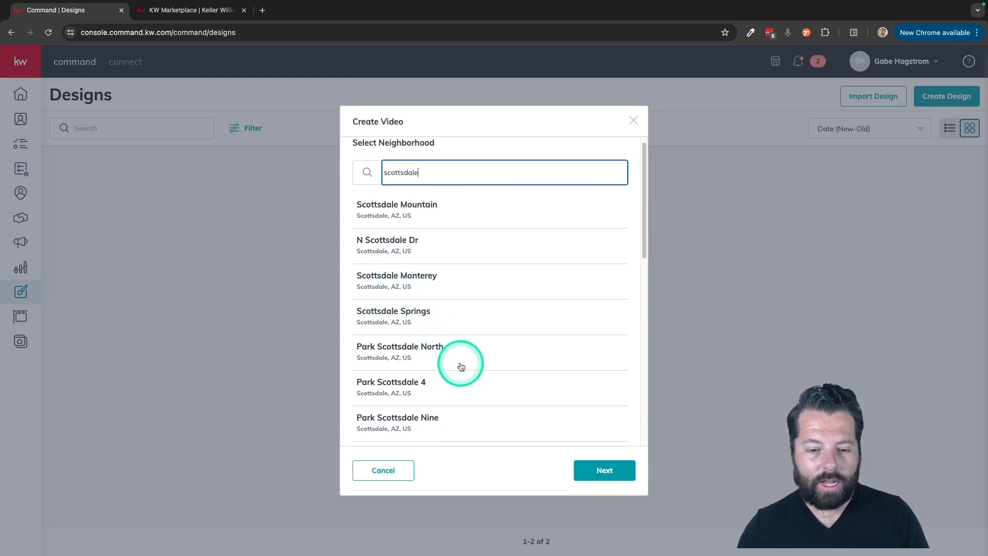
click(399, 207)
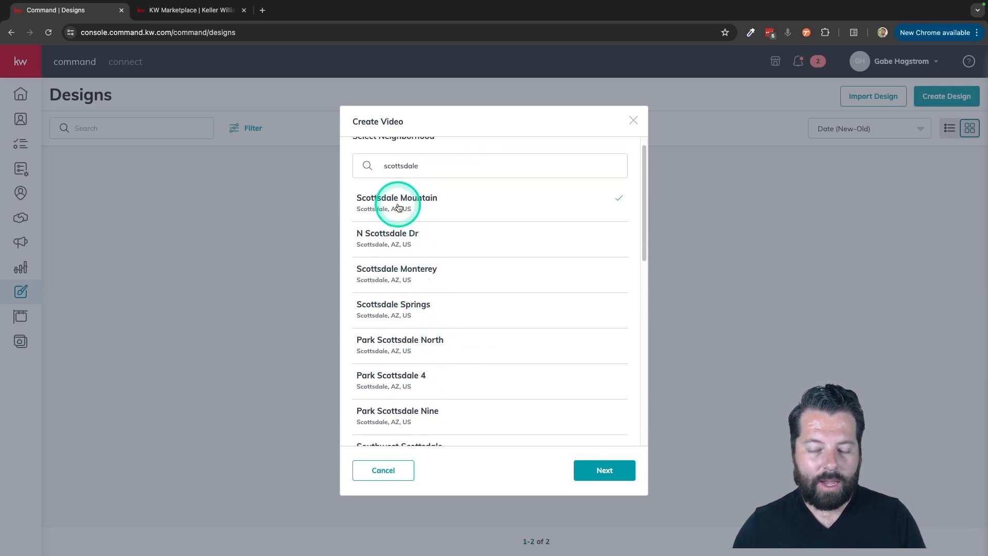
scroll(441, 245, down, 3)
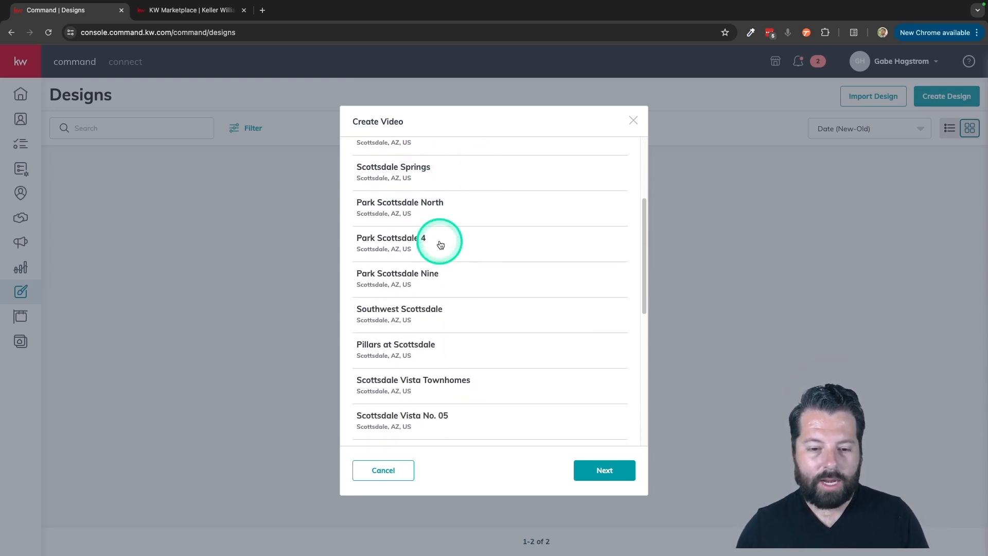
click(599, 470)
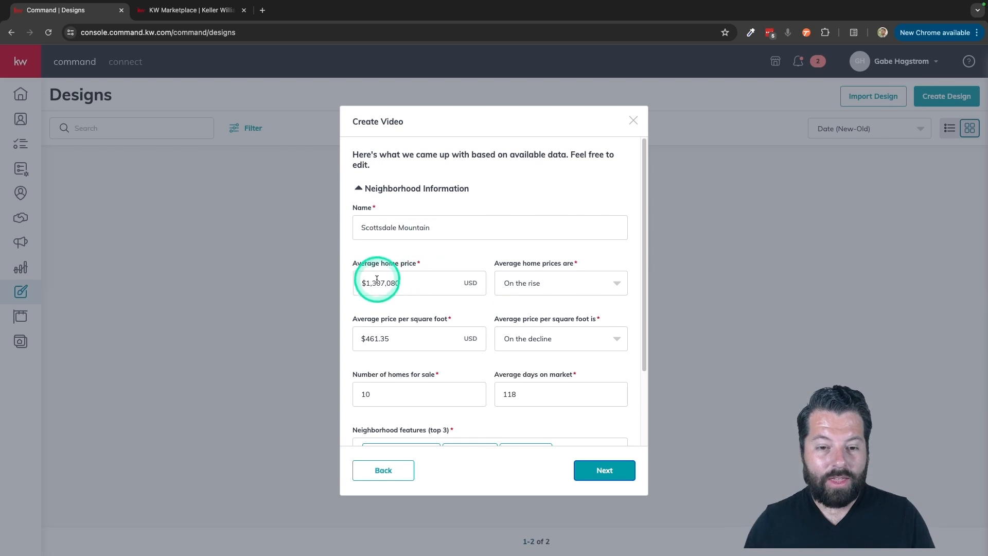
Review the neighborhood information, expand Agent Information, and fill in the agent's email and phone number
scroll(412, 280, down, 1)
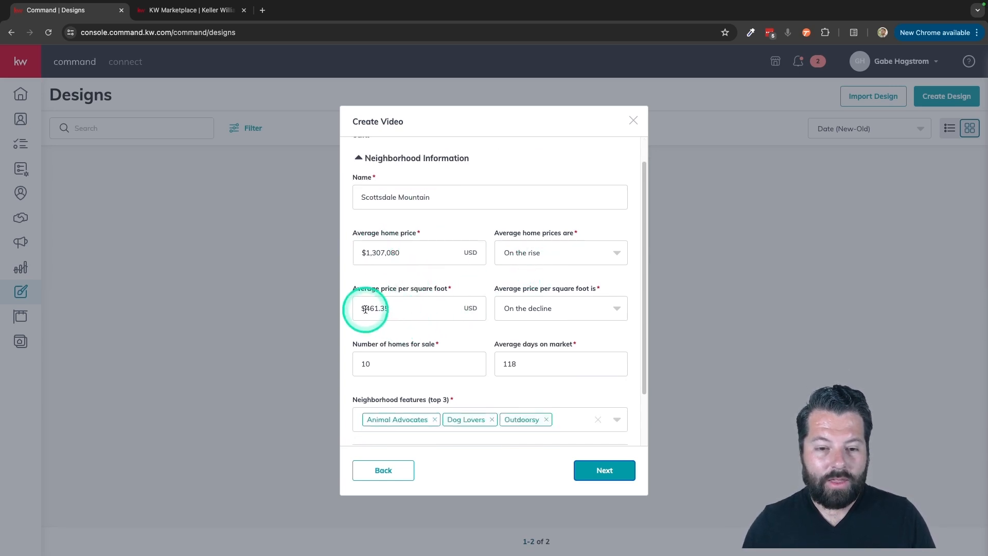
scroll(381, 316, down, 2)
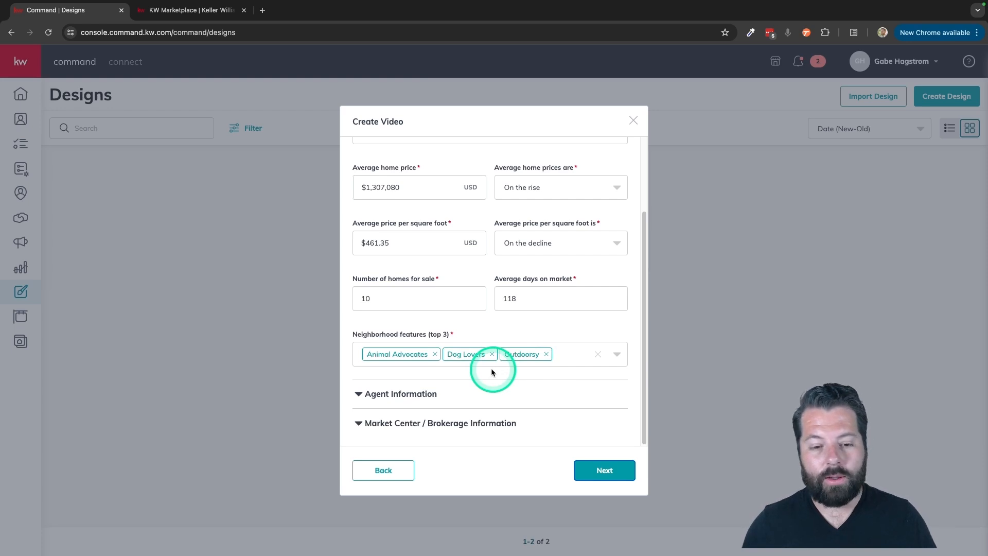
click(388, 396)
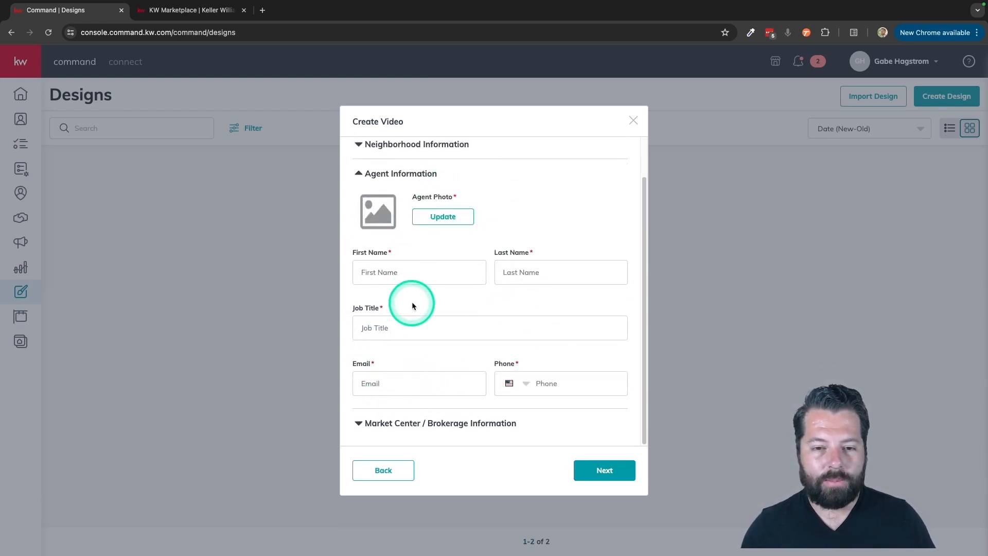
click(382, 373)
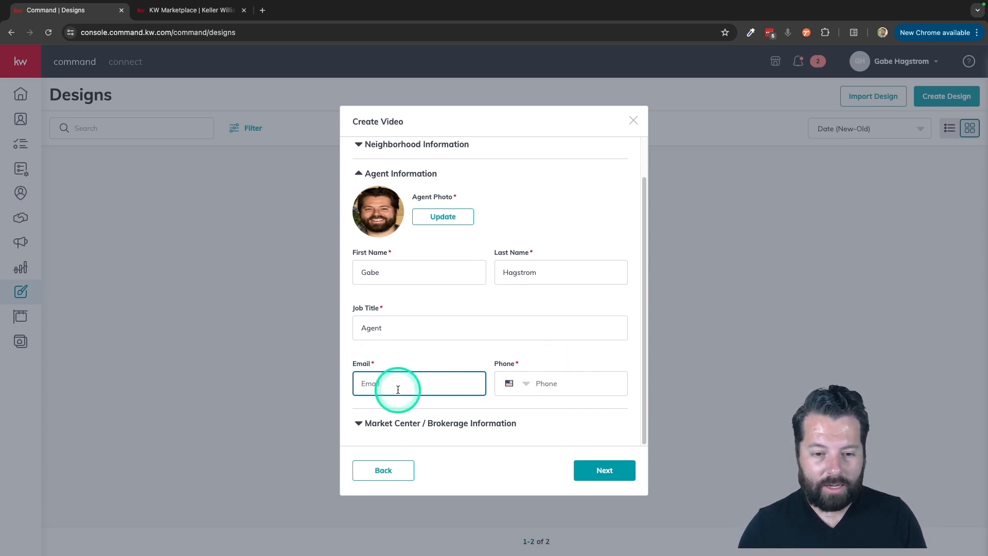
click(441, 413)
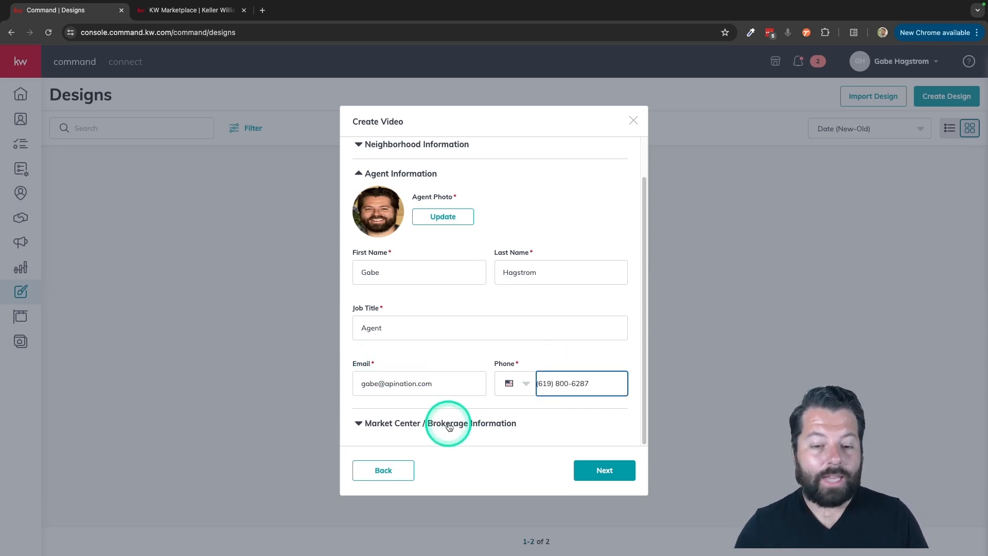
Expand the Market Center / Brokerage Information section and generate the video
click(449, 424)
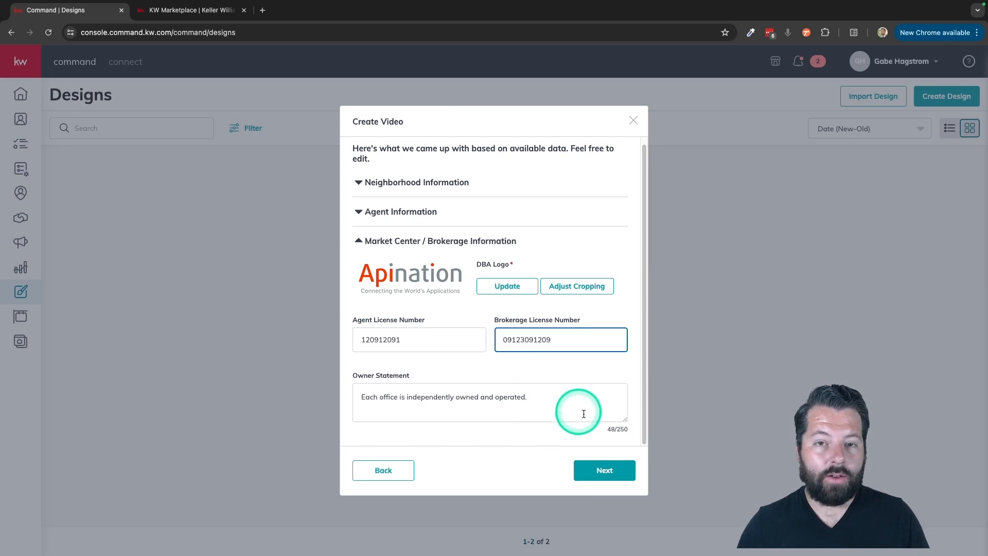
click(599, 470)
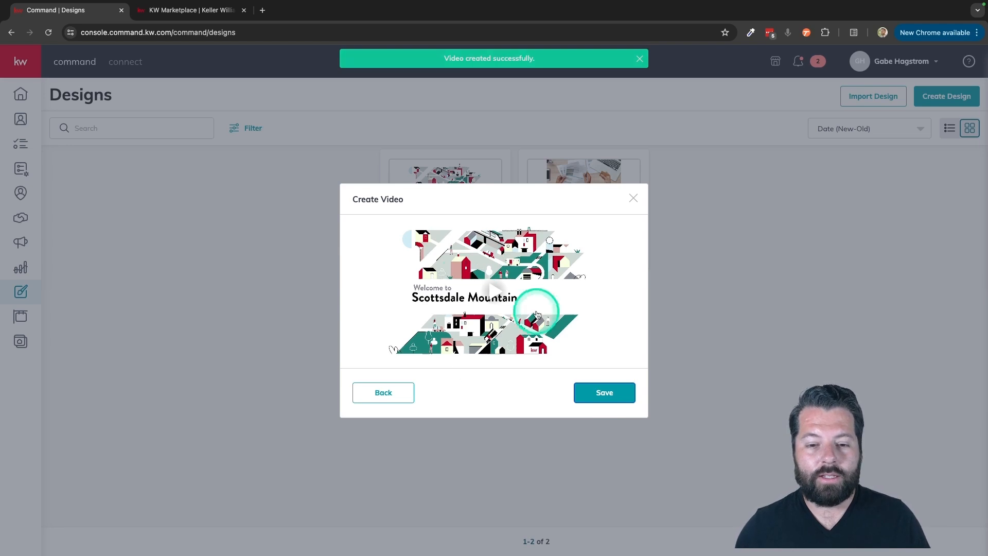
Play and scrub through the generated video preview, then save the video
click(495, 293)
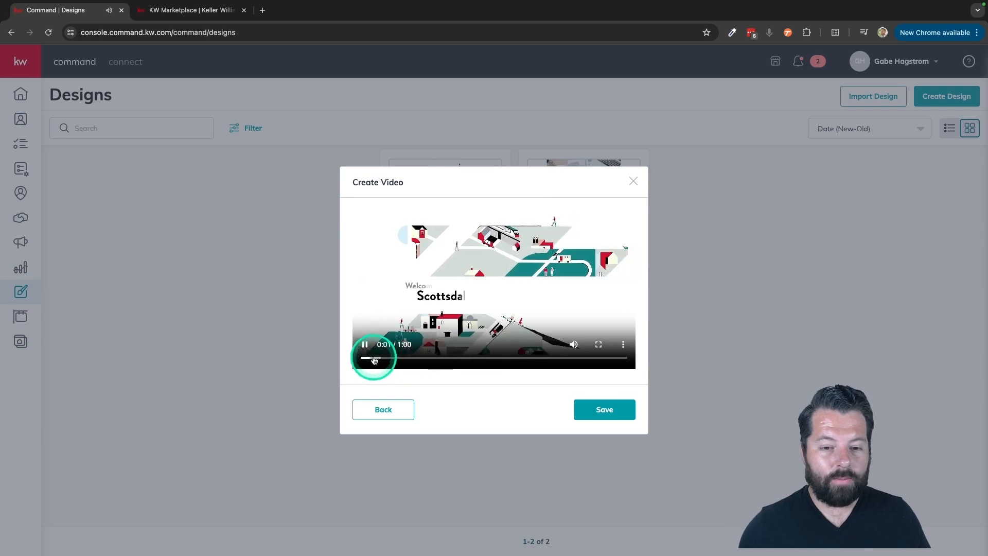
drag(375, 359, 498, 357)
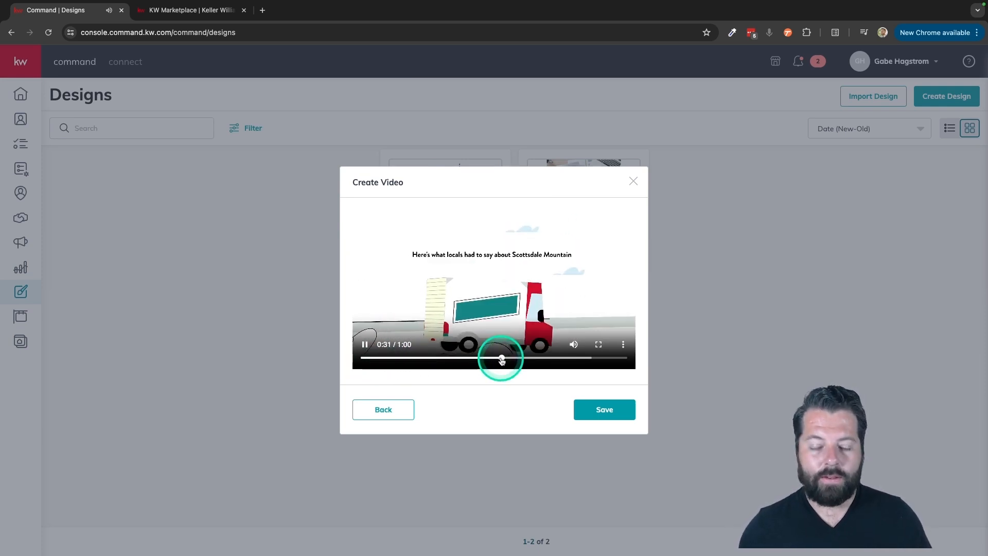
click(549, 364)
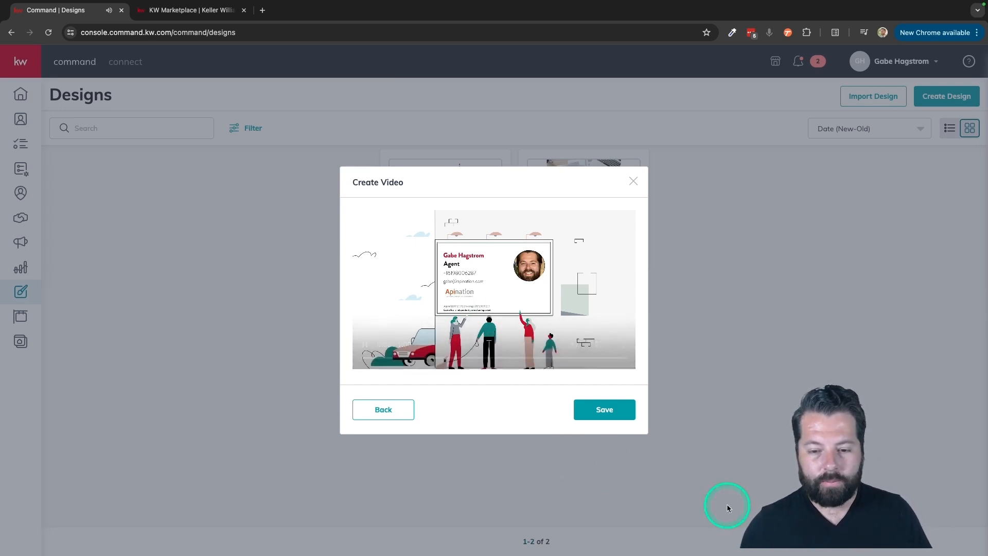
click(604, 410)
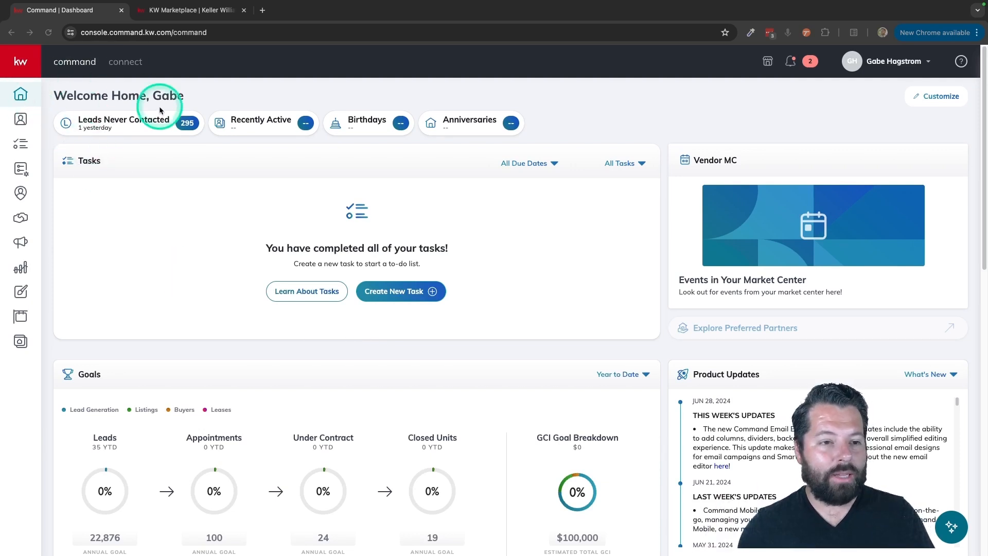
Open the Marketplace and search it for "mailchimp"
click(769, 63)
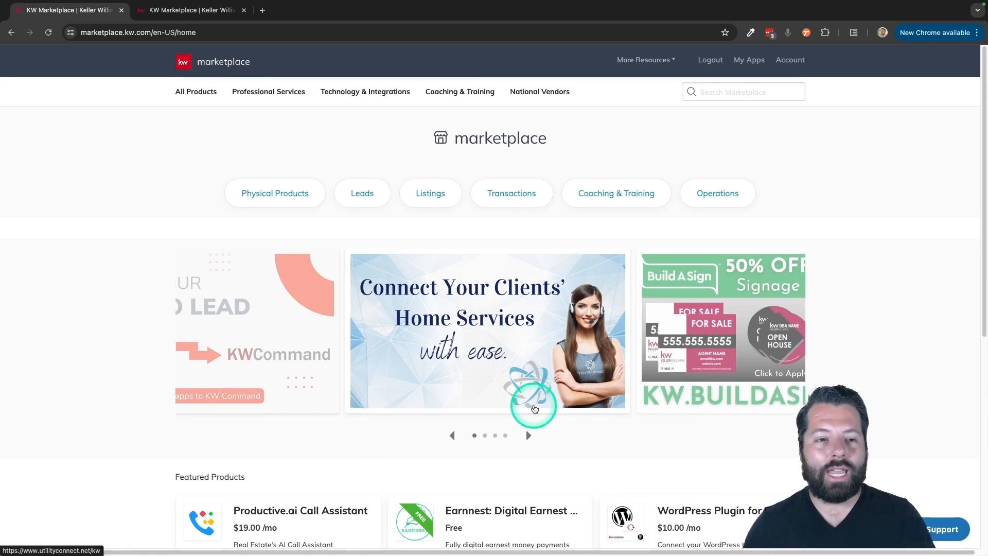
click(712, 92)
text(mail)
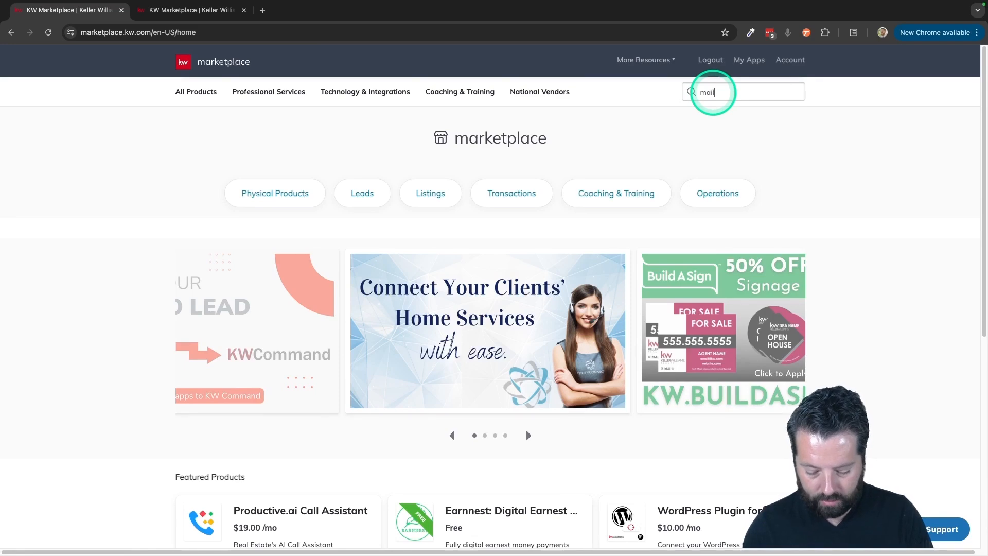
text(chimp)
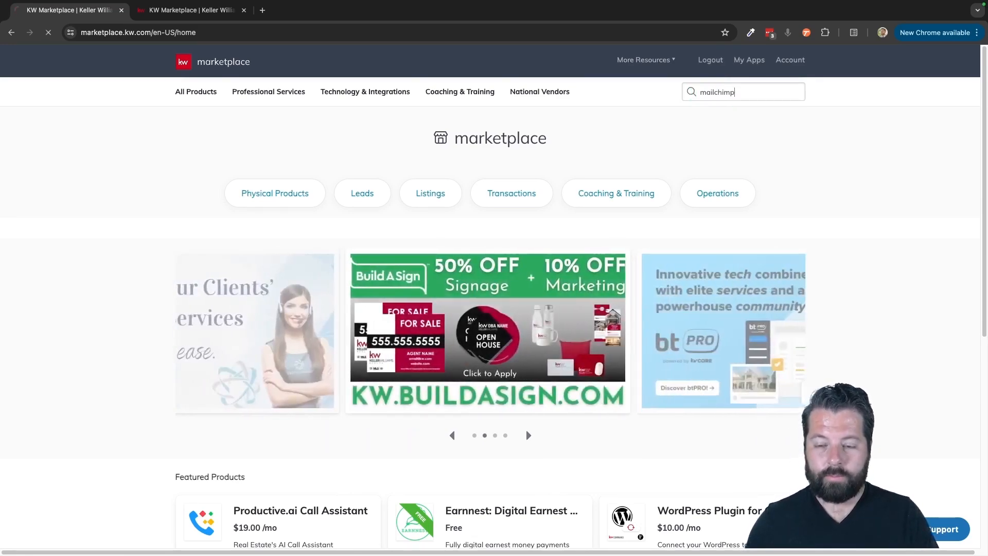
key(Return)
Open the Mailchimp and KW Command Sync product and try to start a free trial
mouse_move(622, 220)
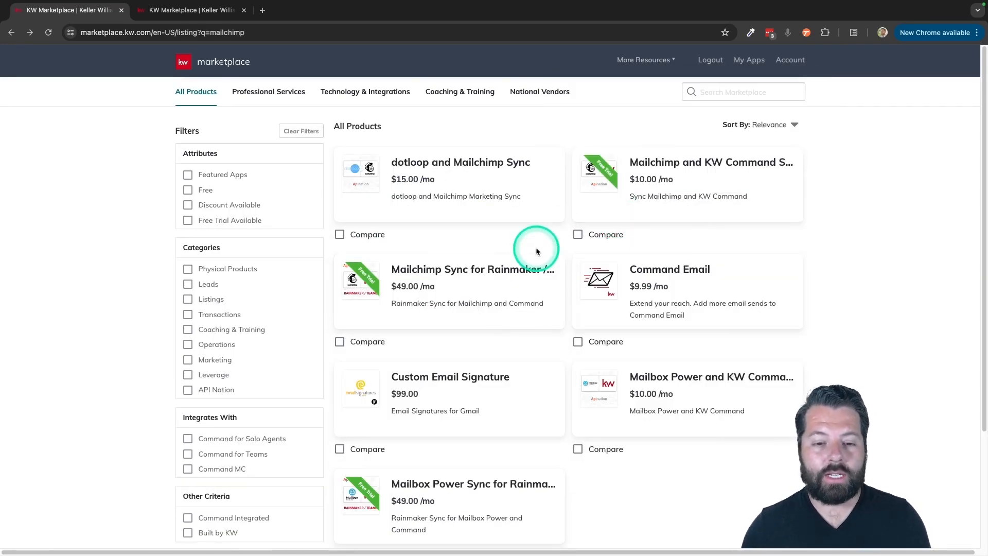
mouse_move(490, 299)
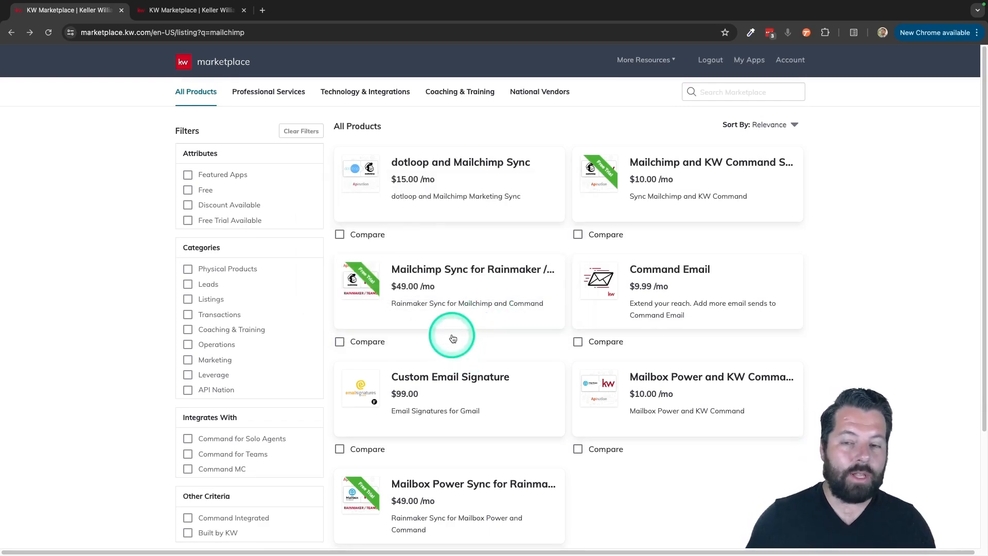
mouse_move(393, 283)
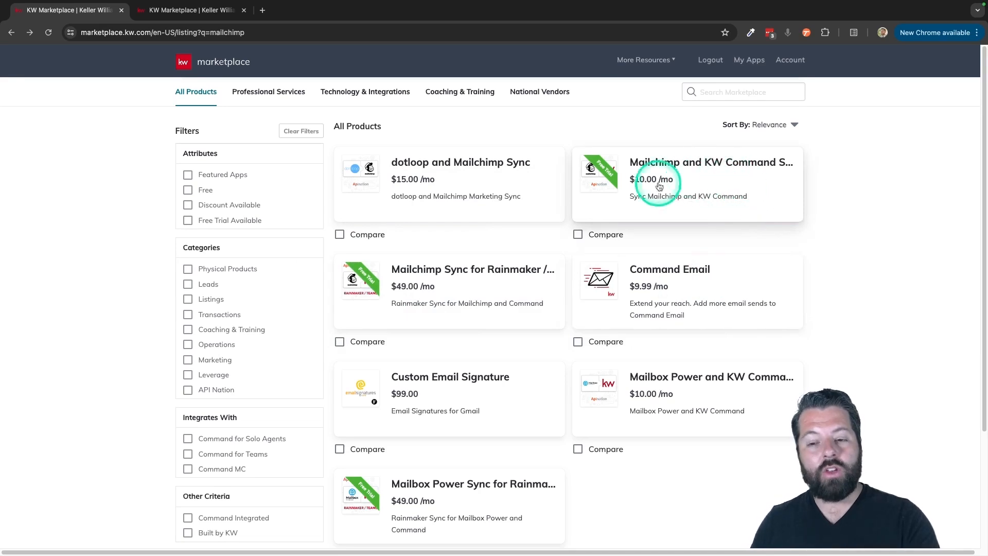
mouse_move(719, 189)
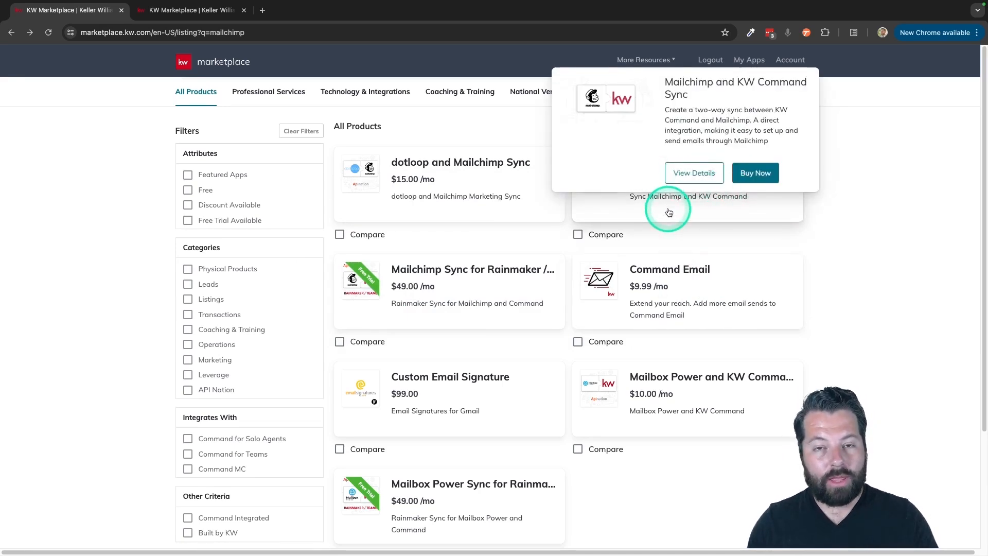
mouse_move(454, 282)
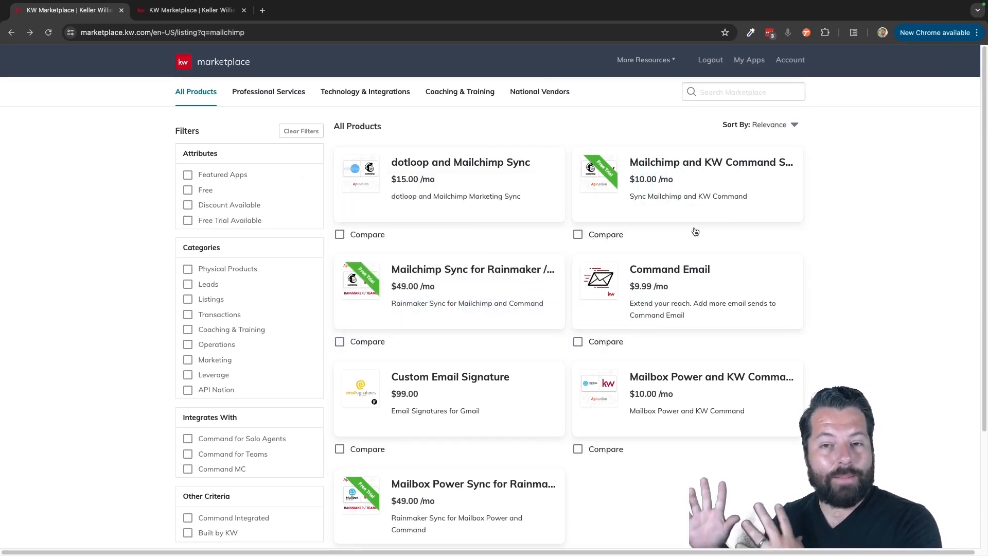
mouse_move(643, 188)
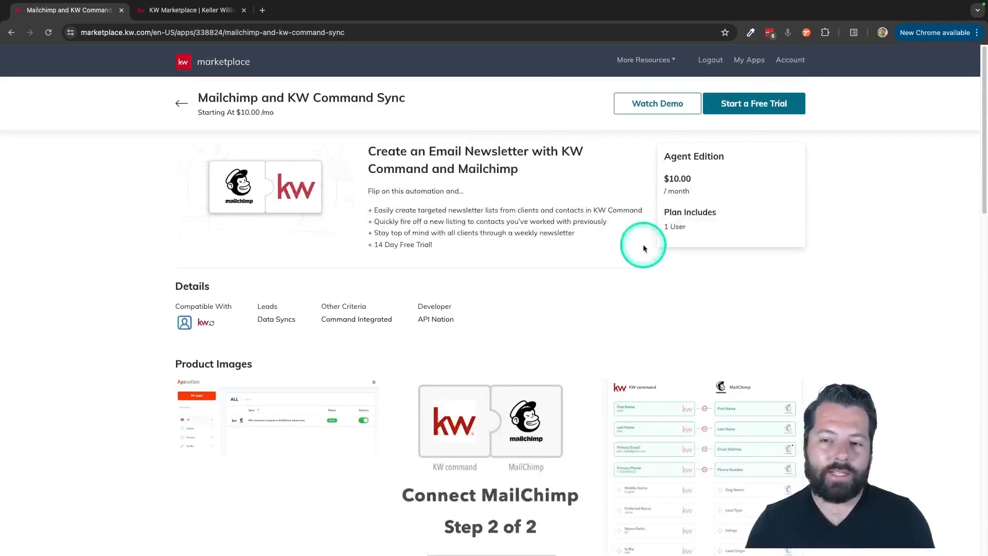
click(759, 106)
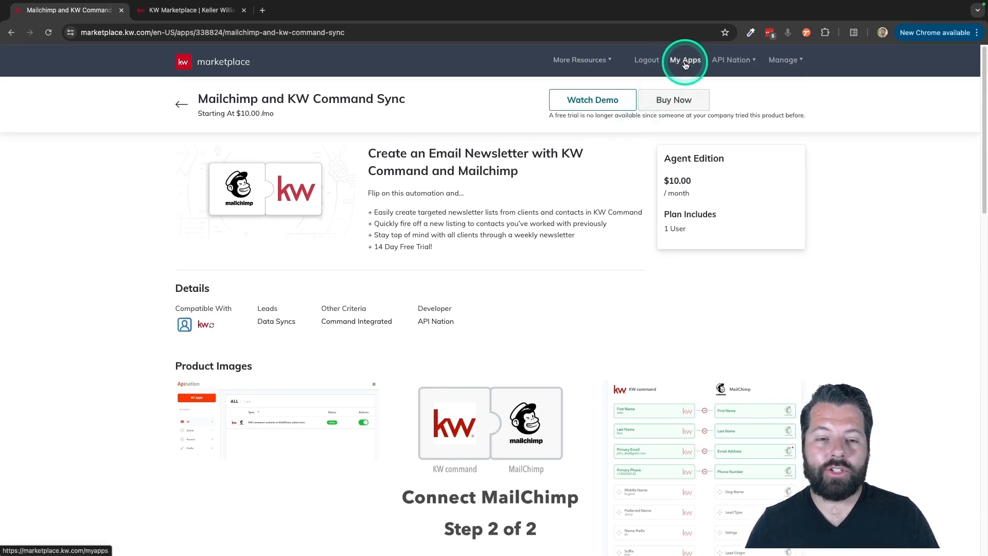
Open Mailchimp and KW Command Sync from My Apps and activate the KW Command contacts to Mailchimp subscribers sync
click(686, 61)
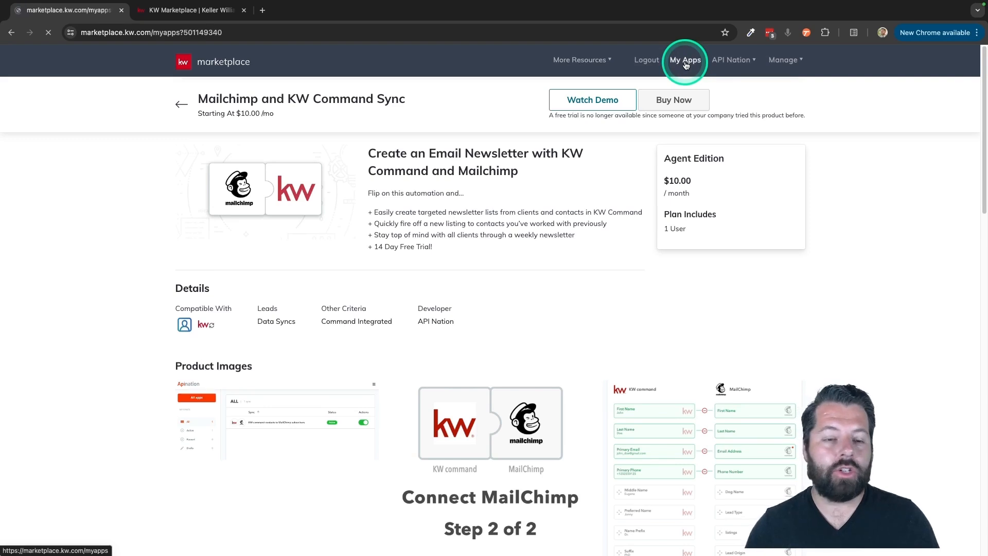
click(458, 135)
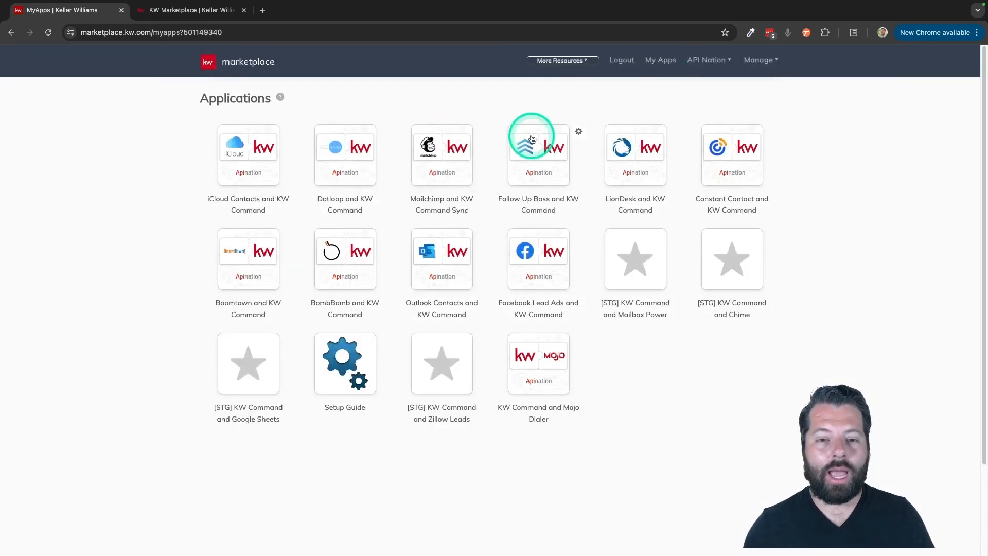
click(446, 157)
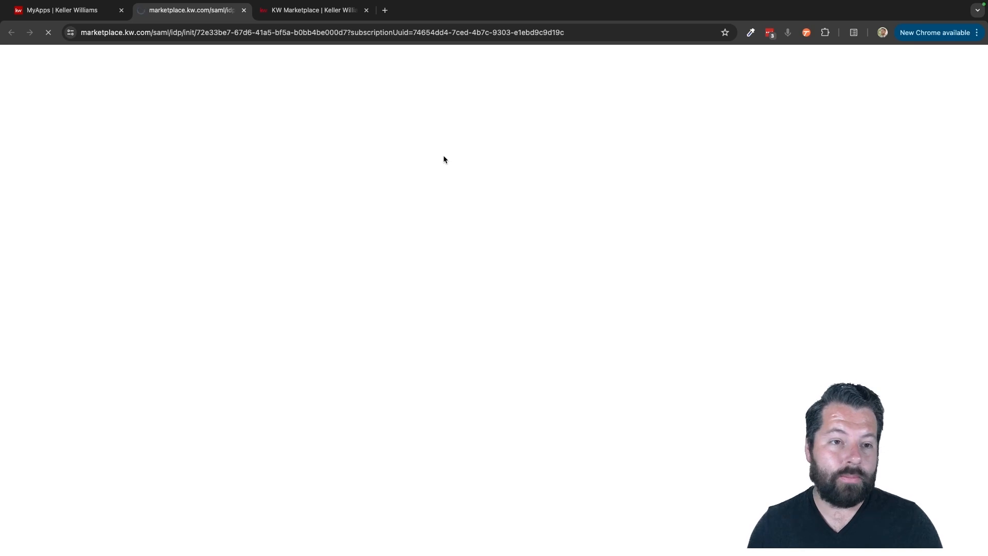
scroll(520, 333, down, 3)
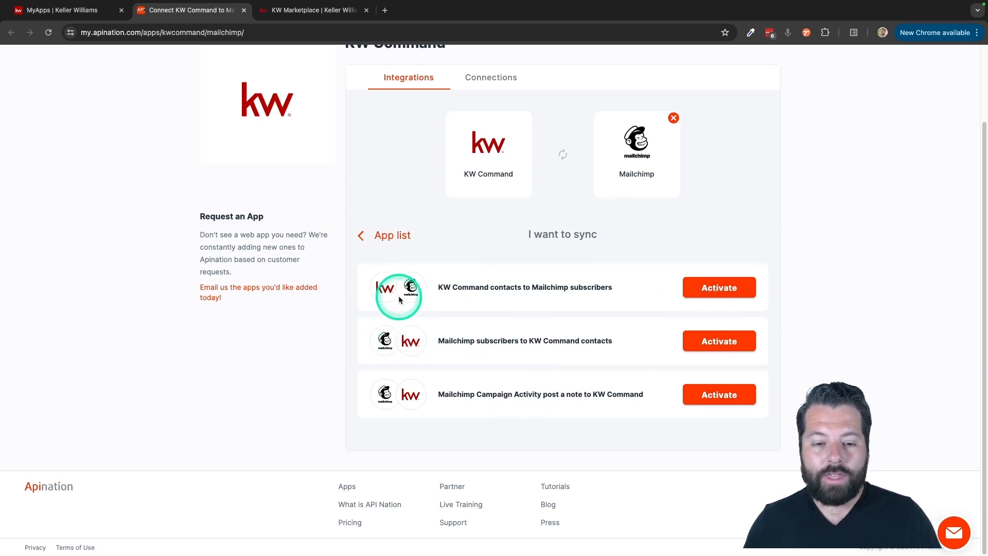
click(730, 291)
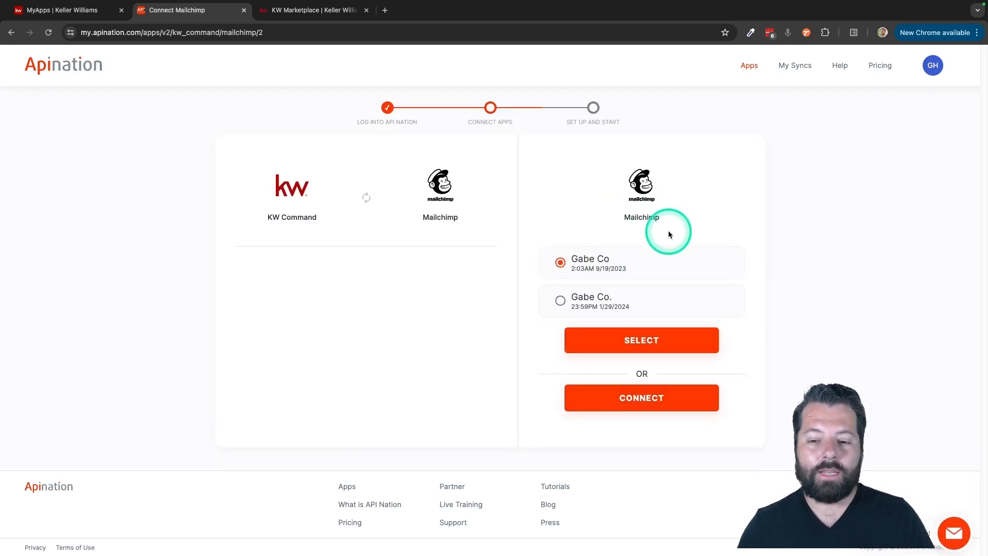
Try connecting a new Mailchimp account named "KW Command" and open the API key instructions
click(638, 406)
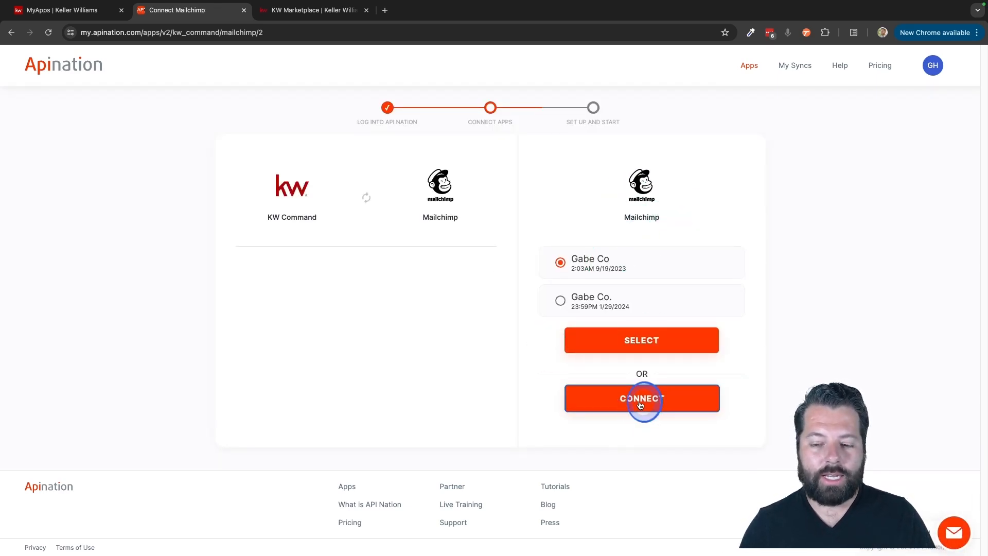
click(412, 272)
click(409, 265)
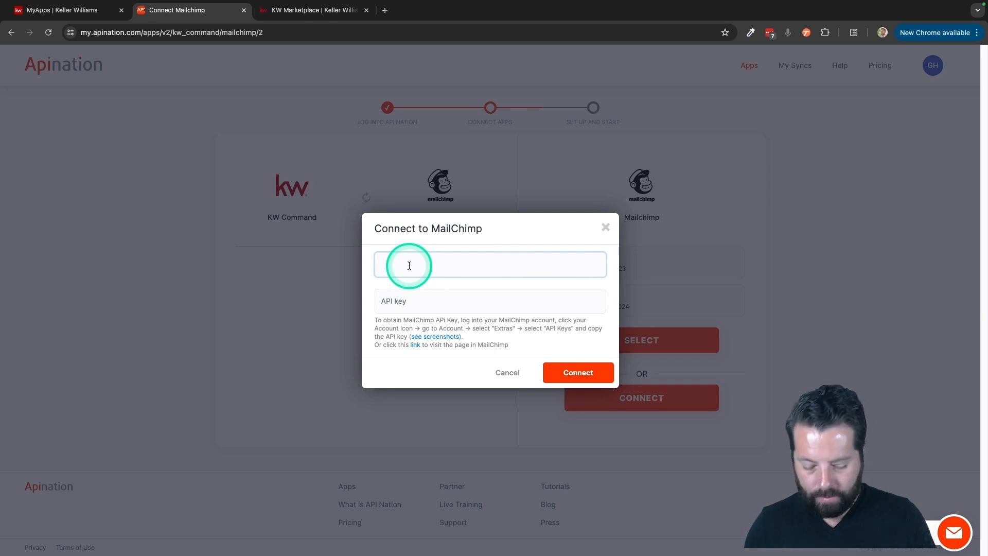
text(KW Command)
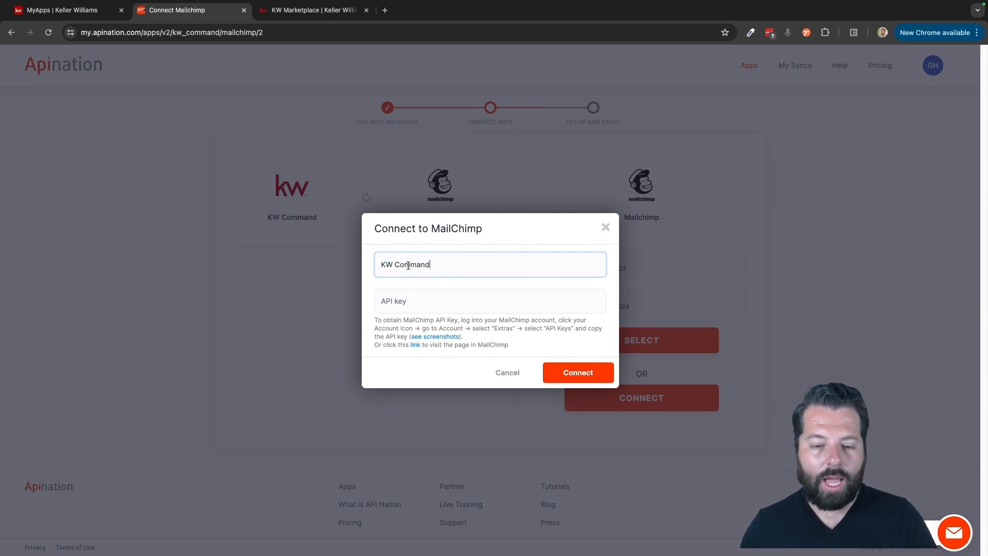
click(495, 291)
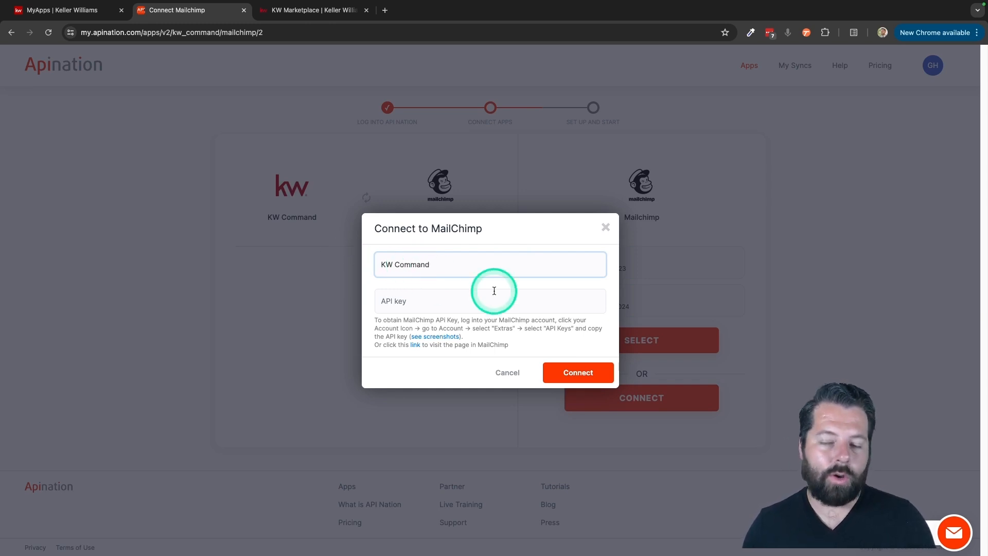
click(463, 276)
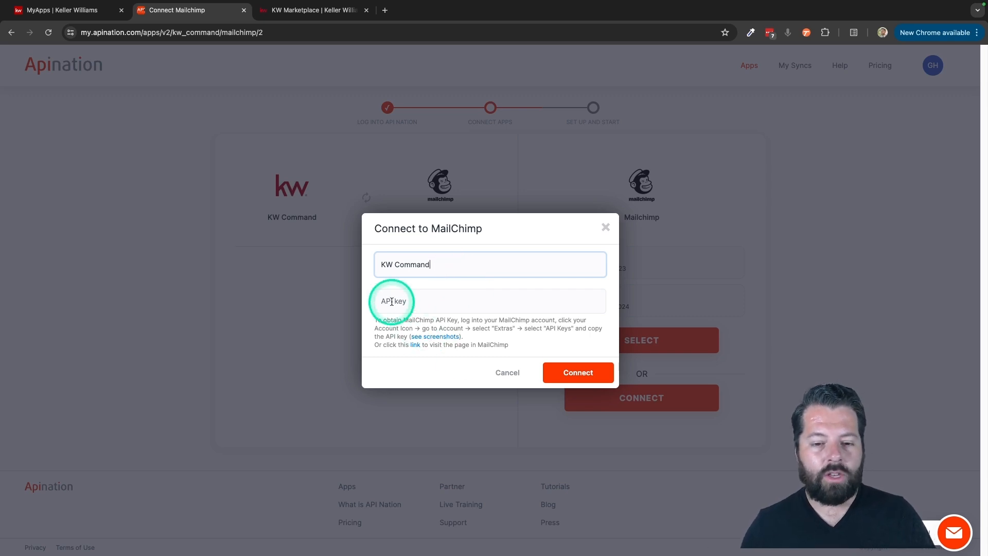
click(435, 336)
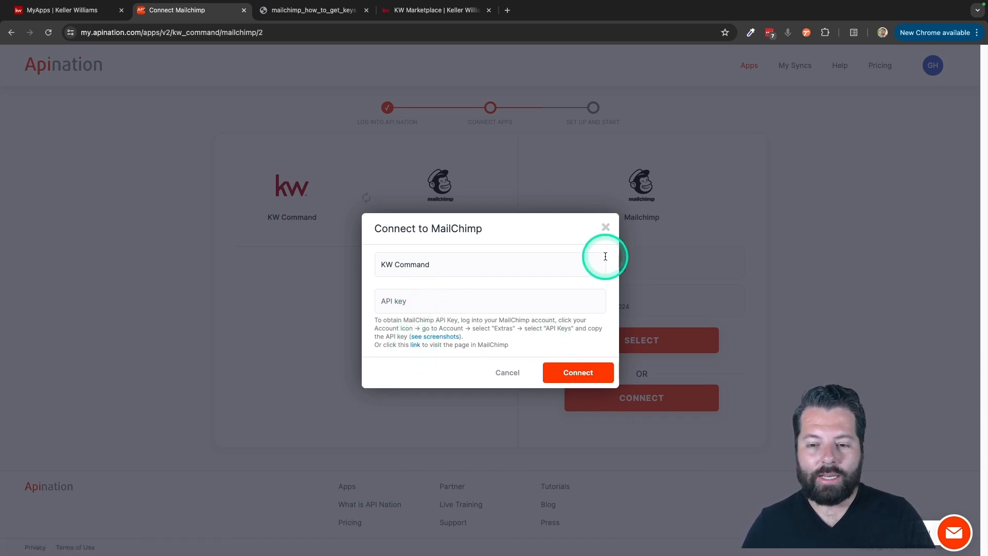
click(606, 227)
Select the existing Gabe Co. Mailchimp account and enable syncing all contacts on first run
click(566, 298)
scroll(508, 260, down, 1)
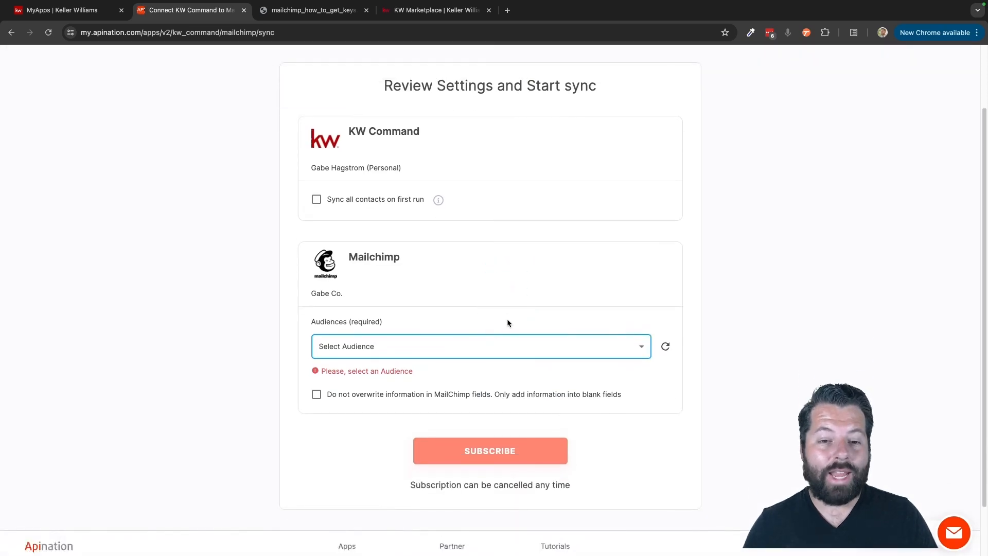
click(316, 200)
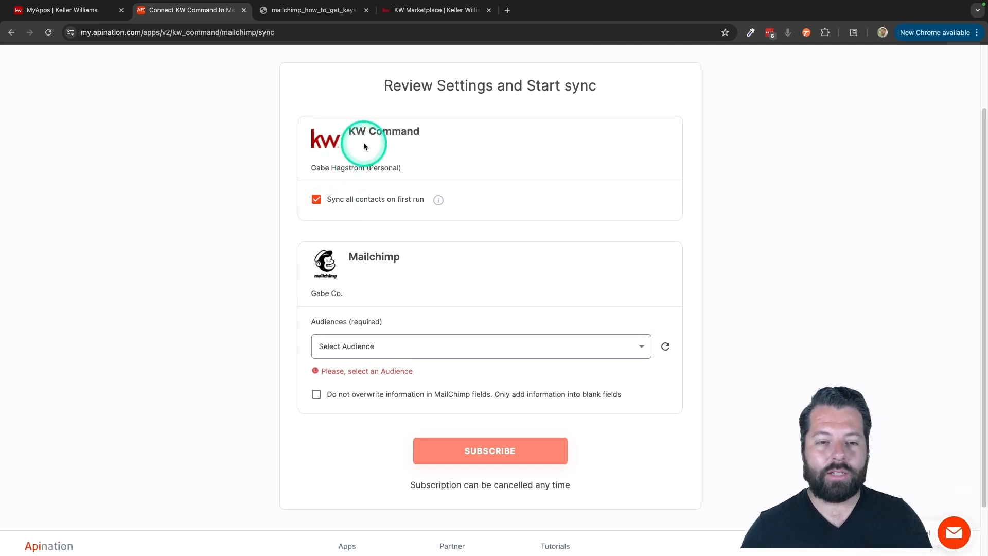
Choose the Real Estate Clients audience and subscribe to the sync
click(391, 357)
click(367, 364)
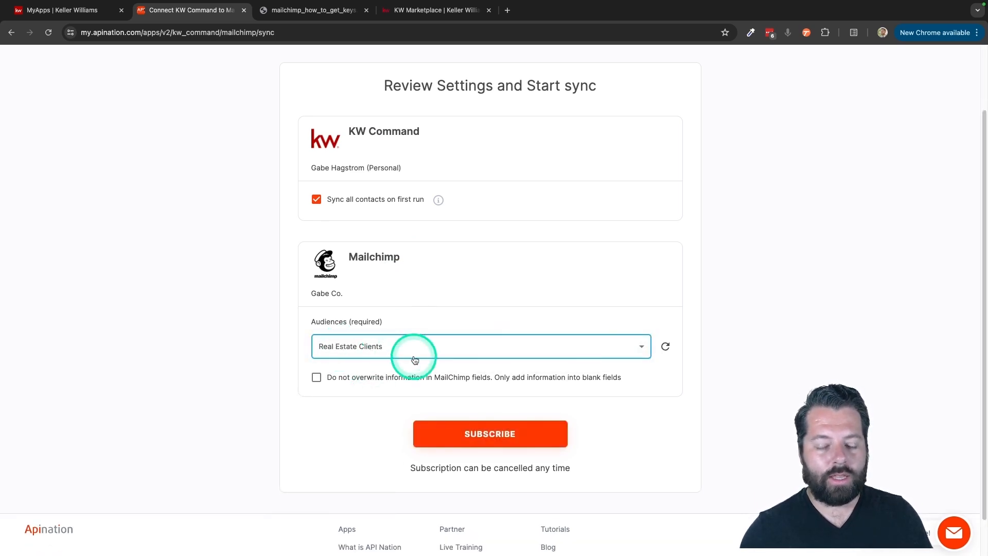
click(455, 432)
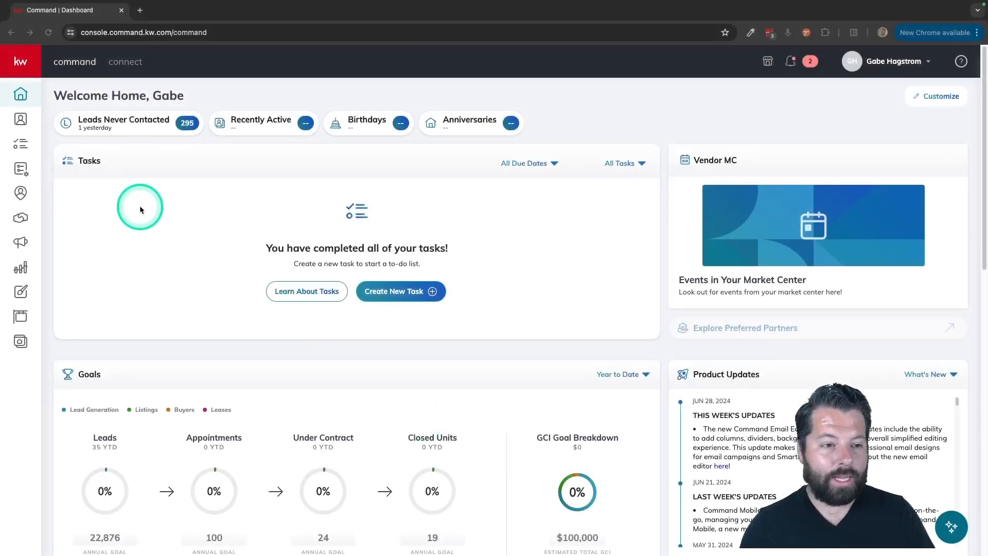
Open a contact record from the contacts list and scroll through its details
click(21, 120)
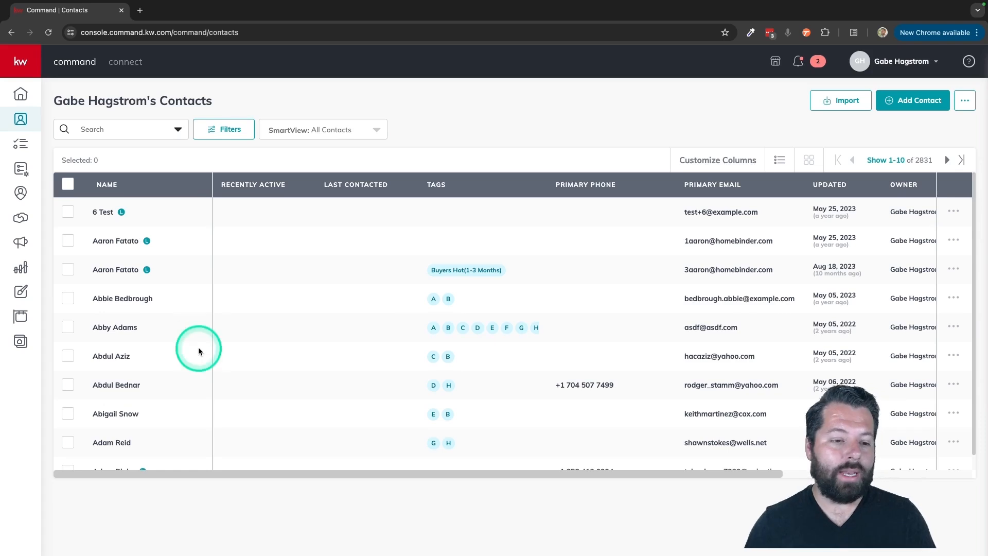
scroll(142, 378, down, 1)
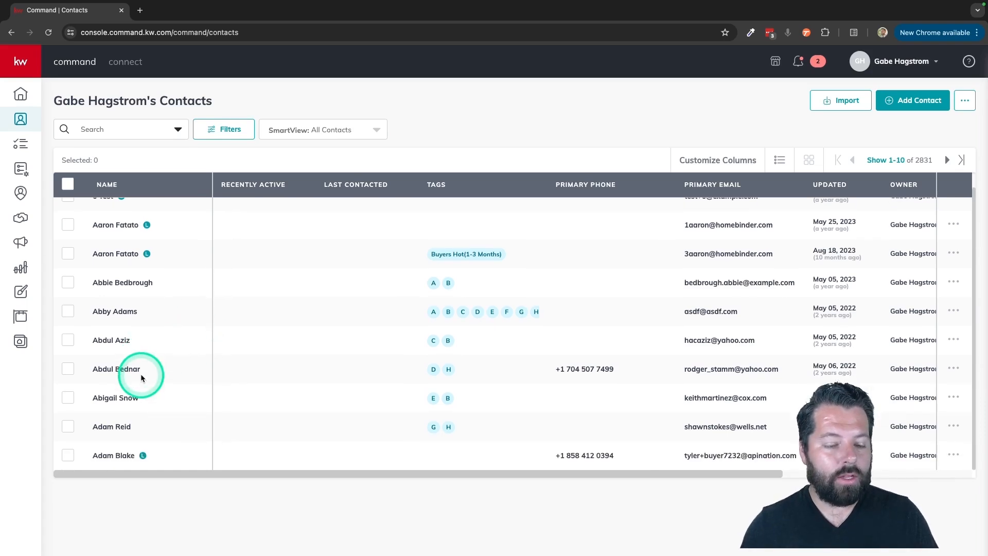
click(108, 400)
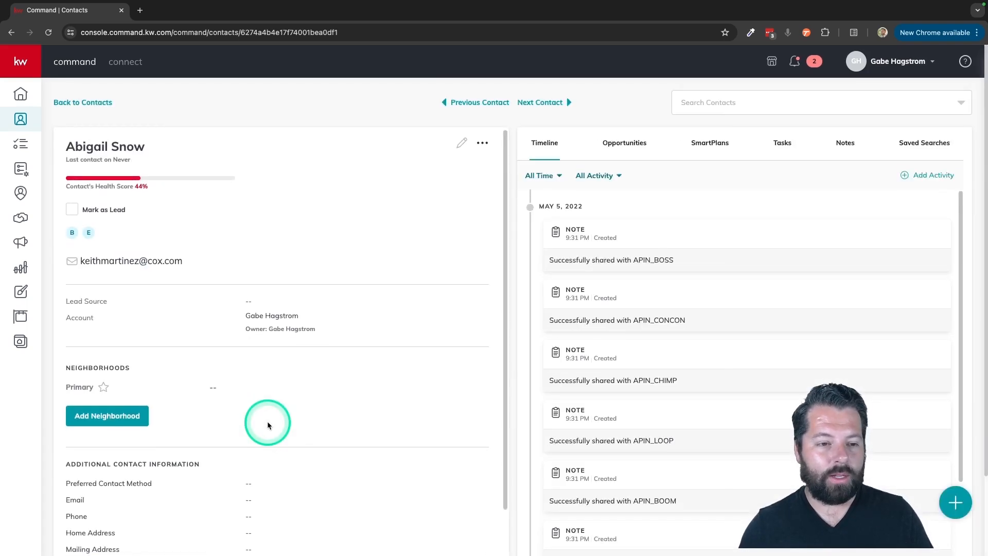
scroll(268, 425, down, 3)
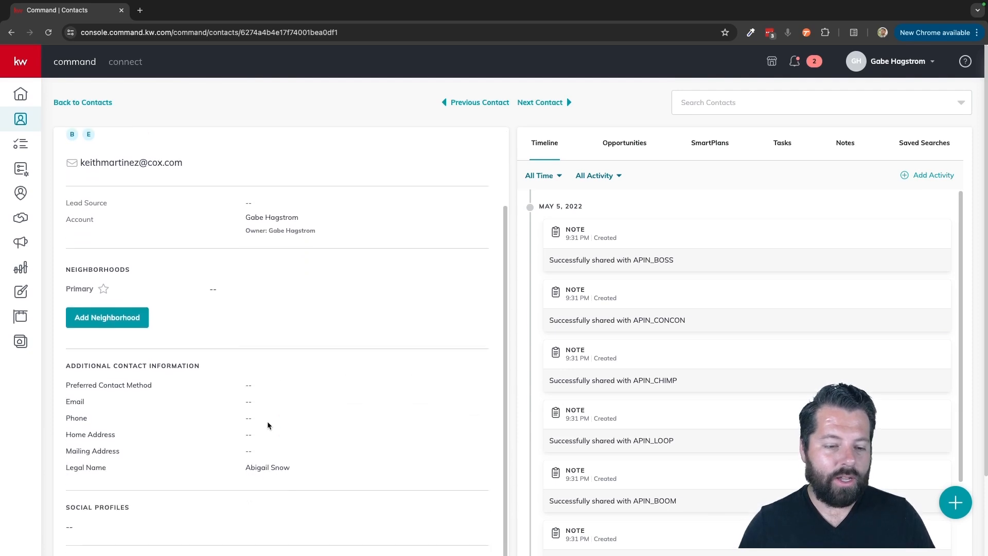
scroll(268, 425, up, 3)
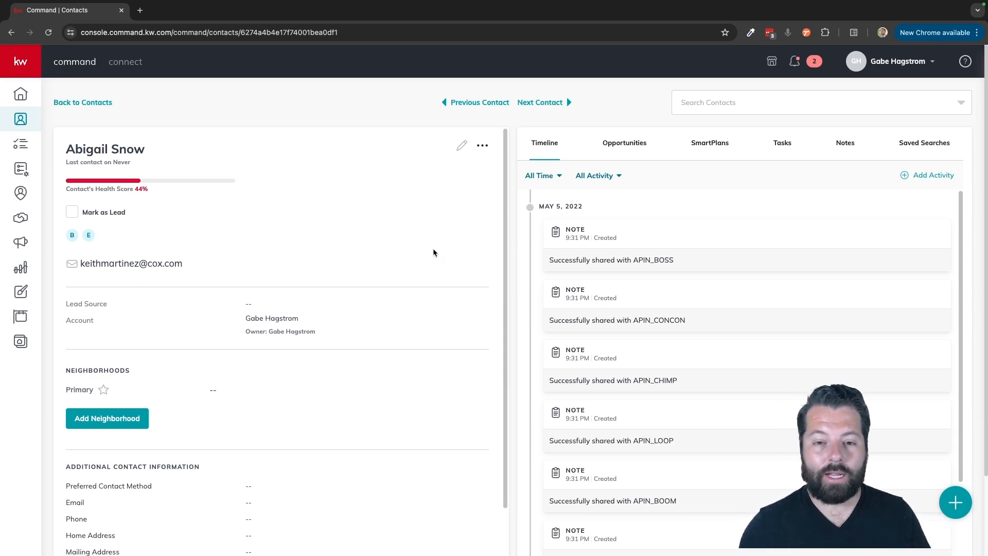
Edit the open contact and create a new custom field named "Pet Name" under the Custom section
click(461, 146)
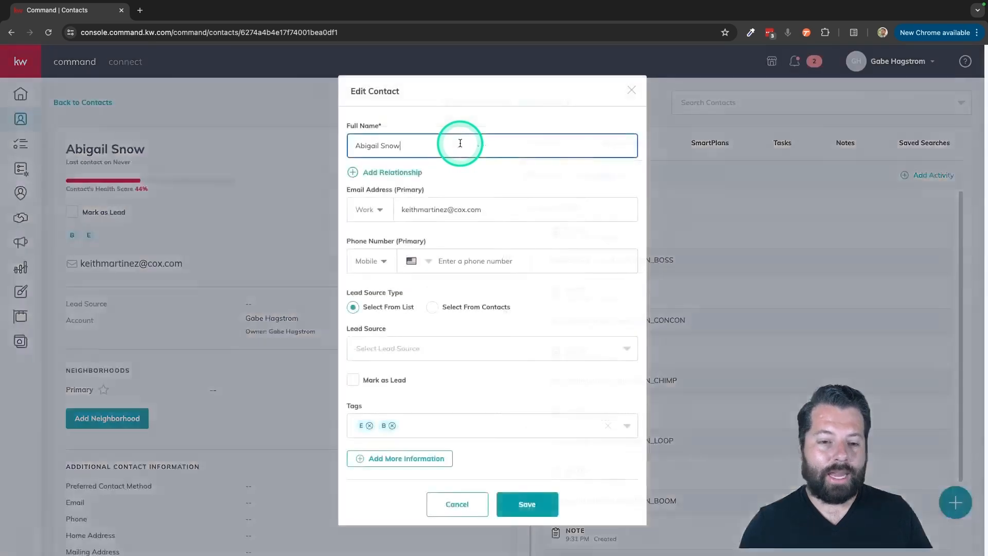
click(434, 307)
click(404, 458)
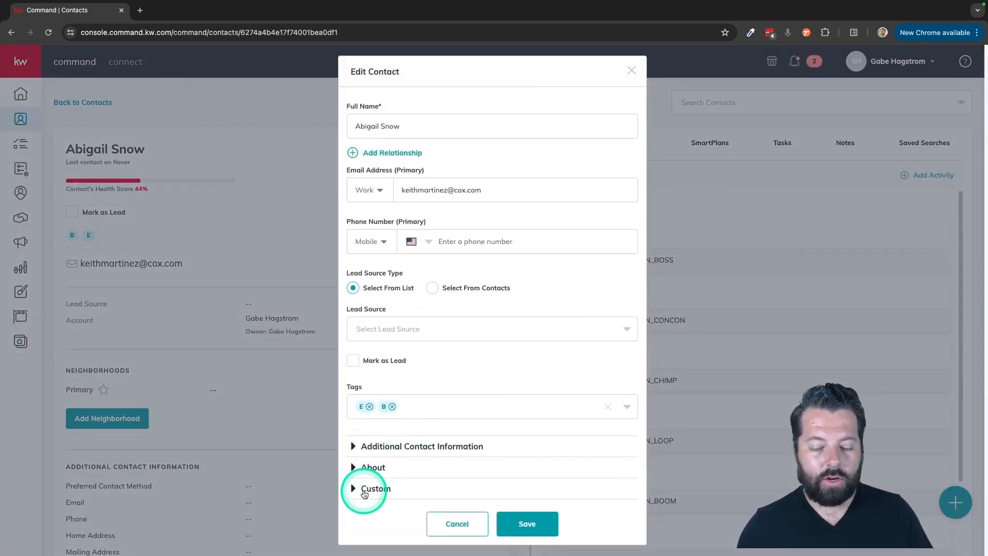
click(373, 489)
scroll(407, 487, down, 1)
click(393, 485)
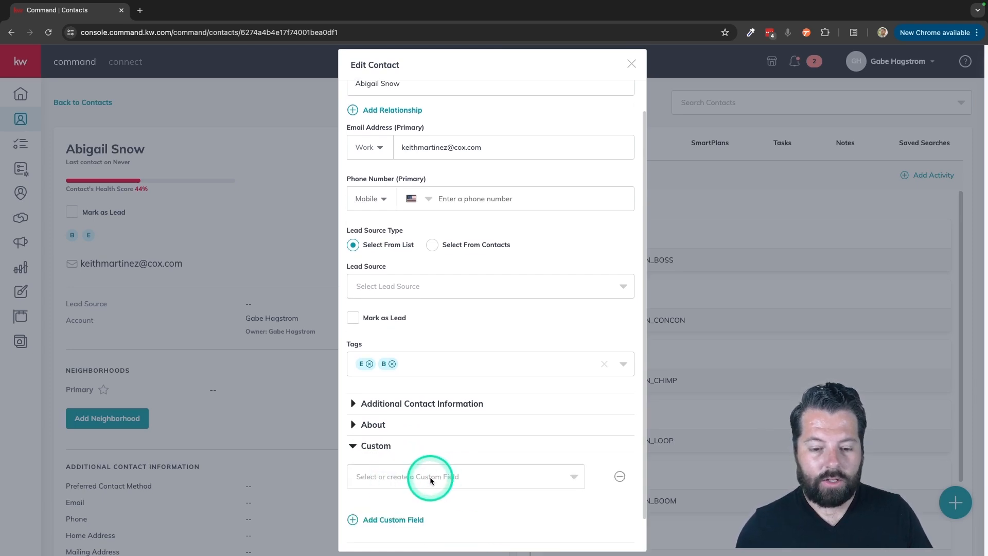
click(414, 477)
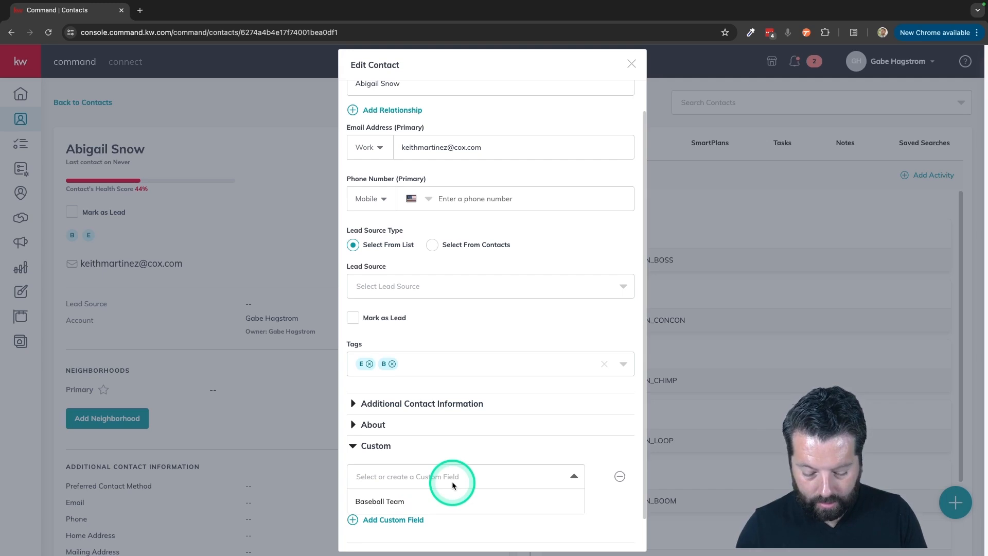
text(Pet Name)
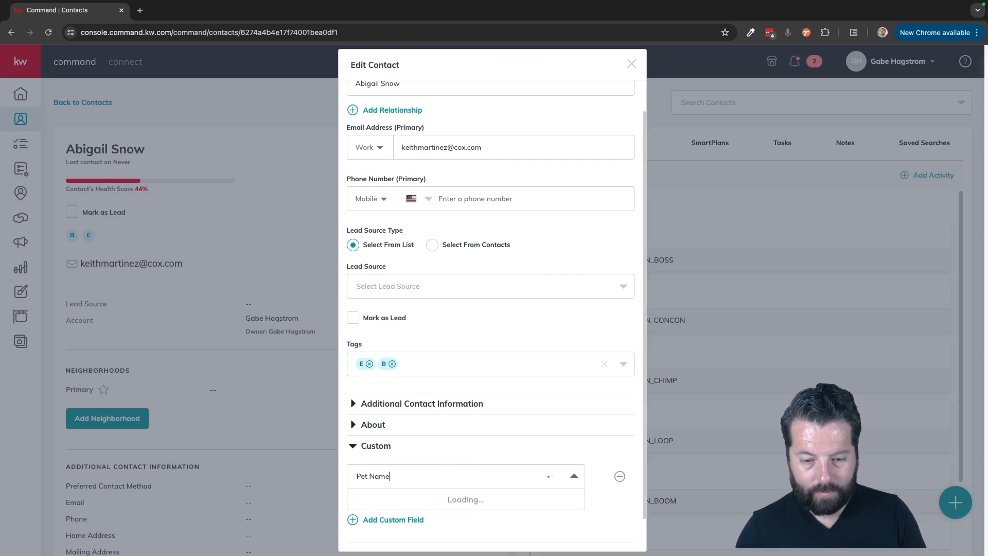
click(412, 501)
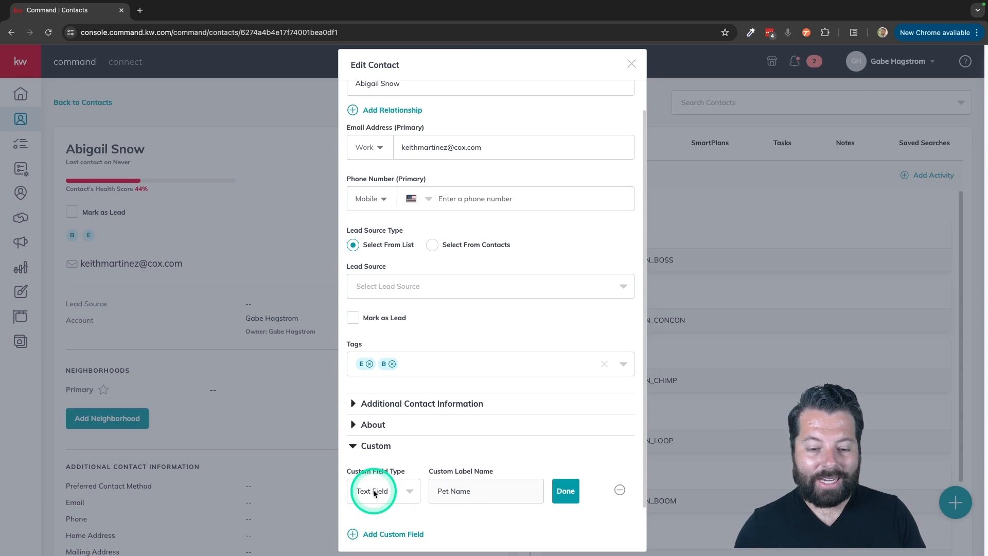
Review the available custom field types, keep Text Field, and confirm the Pet Name field
scroll(404, 492, down, 2)
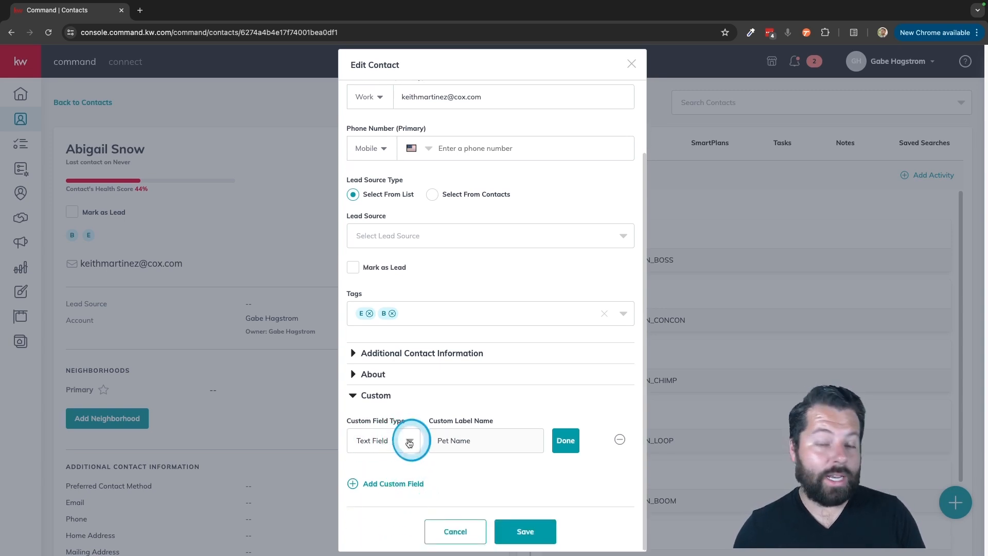
click(409, 443)
scroll(380, 487, down, 2)
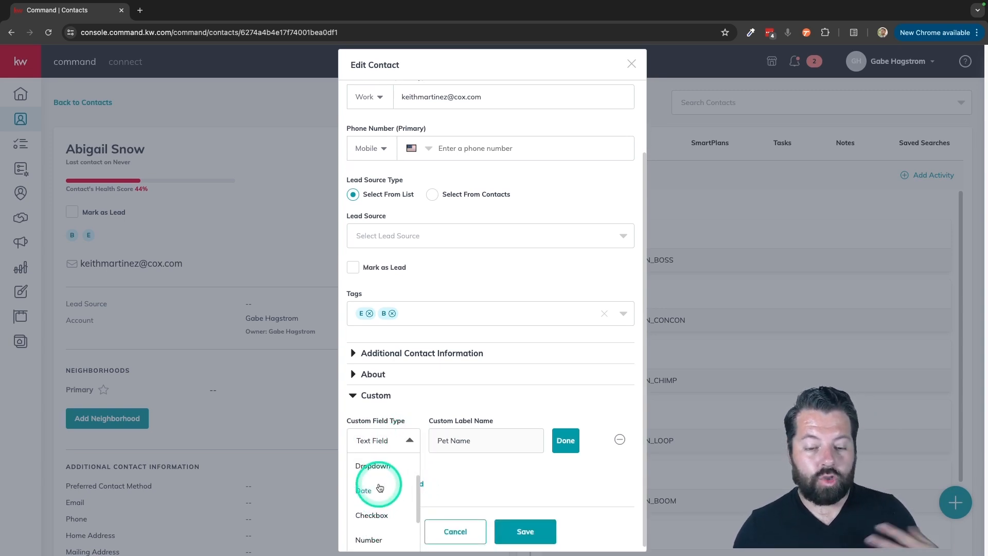
scroll(374, 531, down, 2)
scroll(377, 512, down, 1)
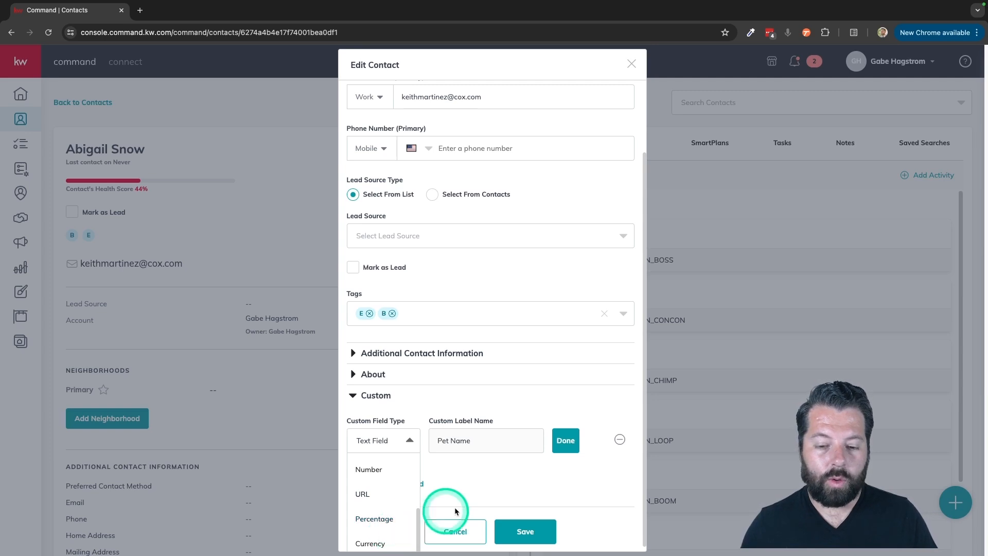
click(482, 496)
click(563, 441)
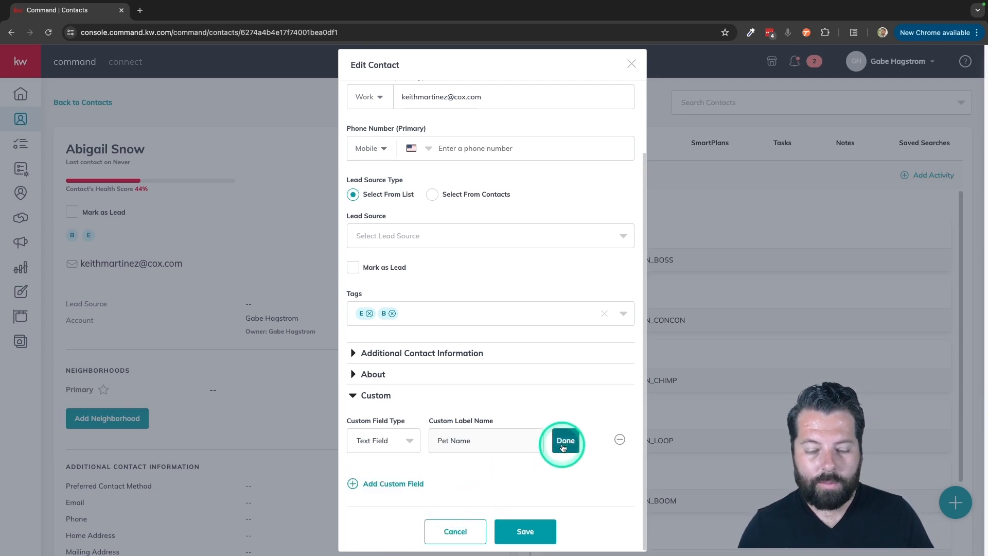
Enter "Snowflake" as the contact's Pet Name, save the contact, and review its Custom Fields section
click(403, 444)
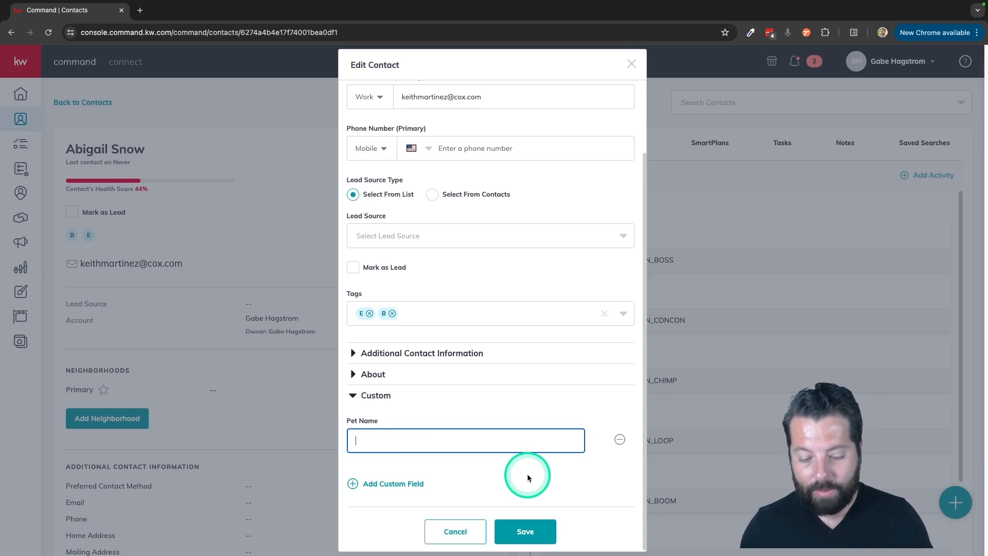
text(Snowflake)
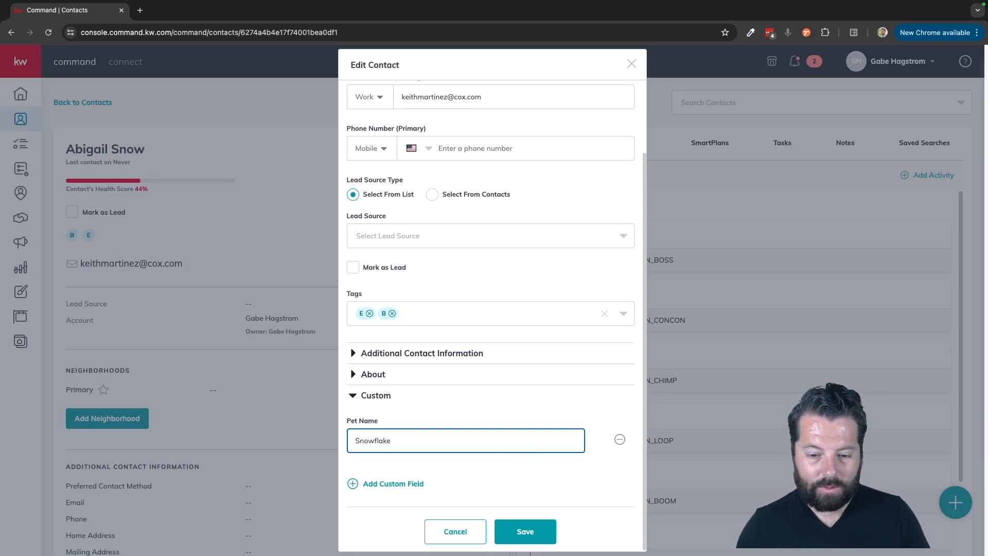
click(523, 531)
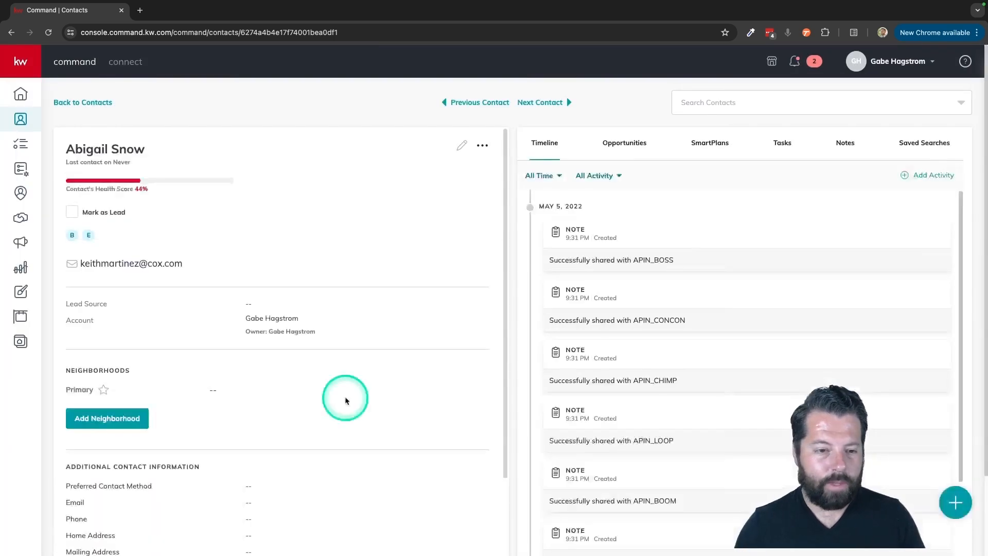
scroll(398, 415, down, 4)
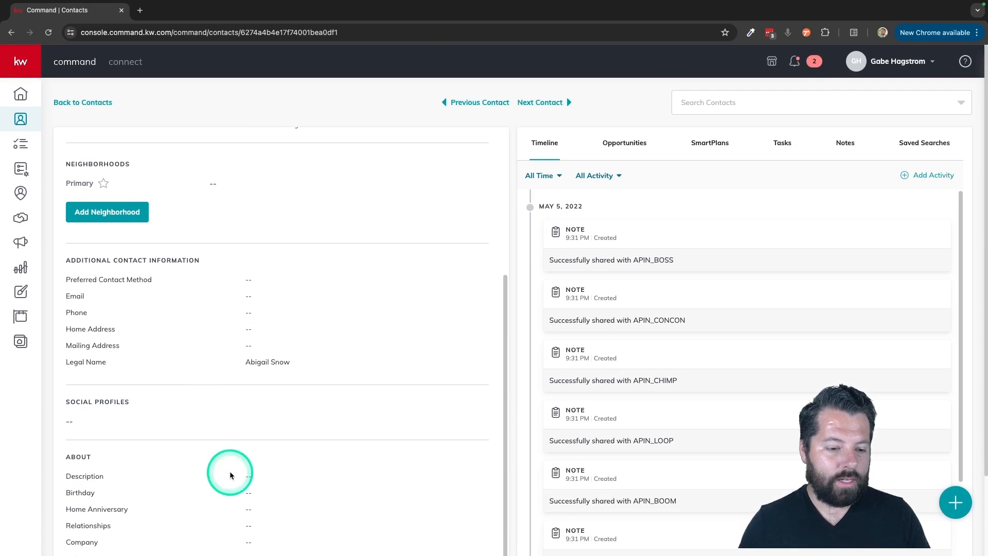
scroll(230, 471, down, 2)
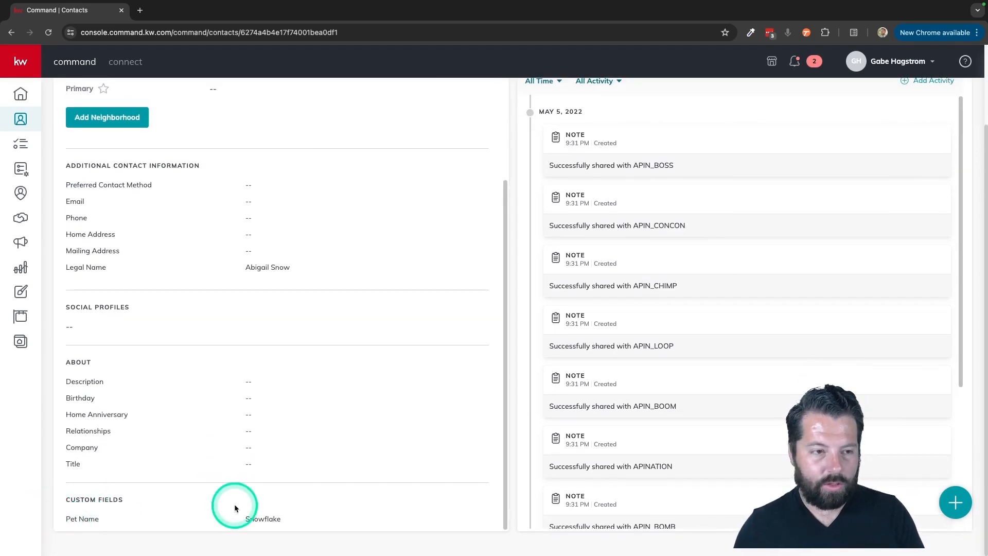
Return to the contacts list and open another contact's record
click(20, 119)
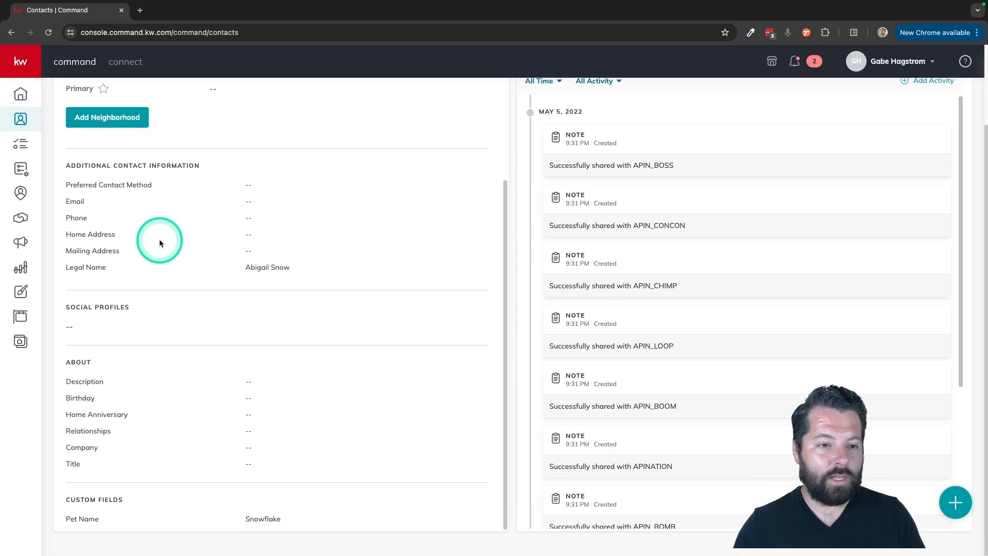
click(127, 432)
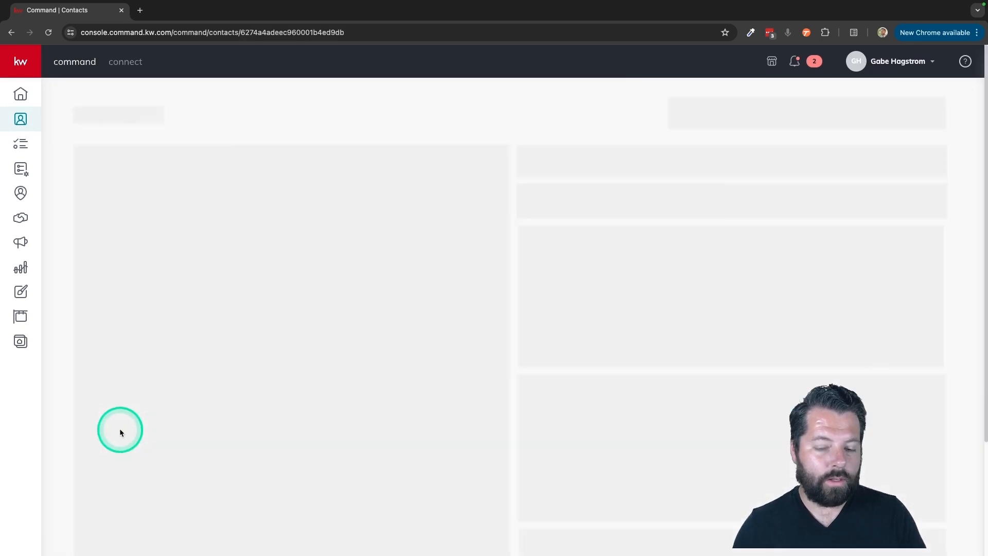
scroll(238, 404, down, 3)
scroll(237, 494, down, 5)
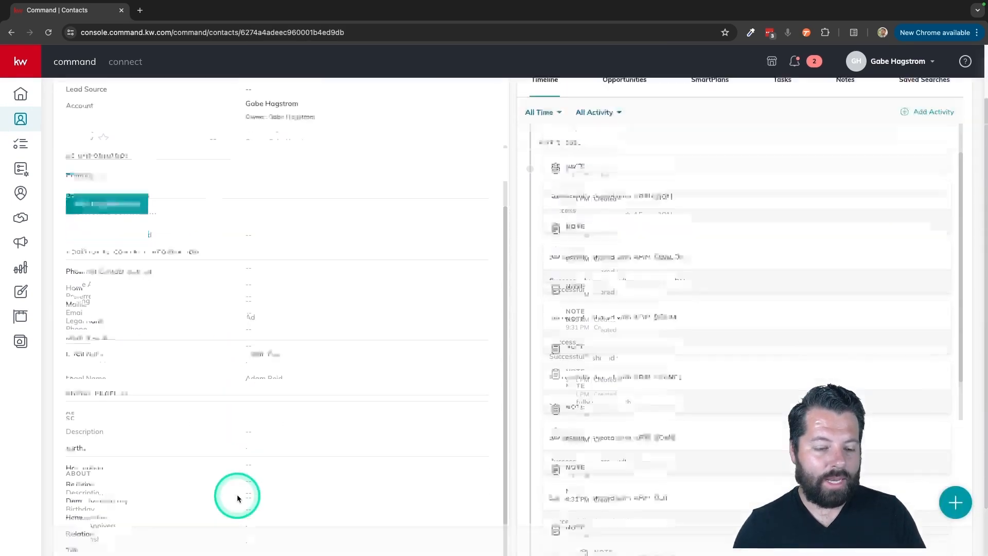
scroll(252, 431, up, 7)
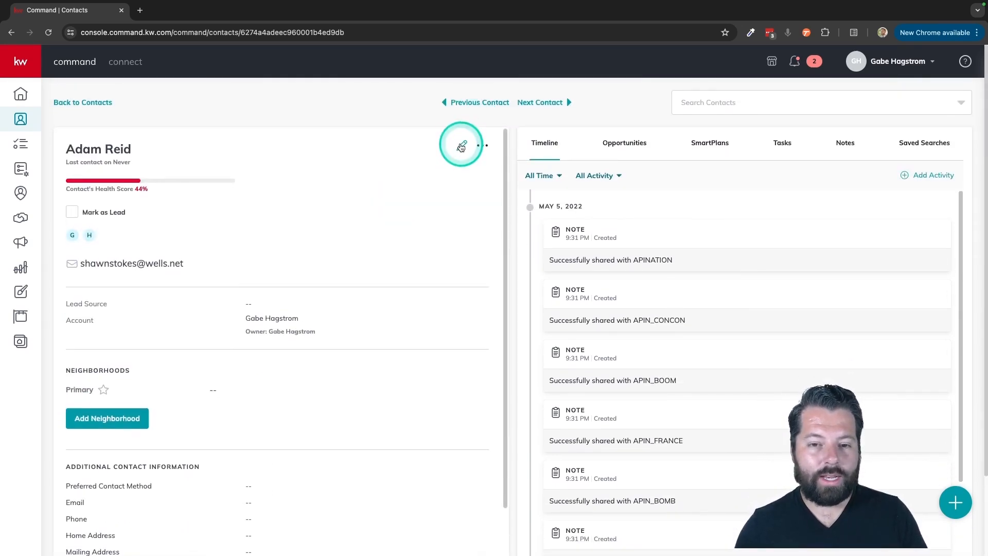
Edit this contact, add the existing Pet Name custom field with the value "Growler", and save
click(460, 150)
click(417, 465)
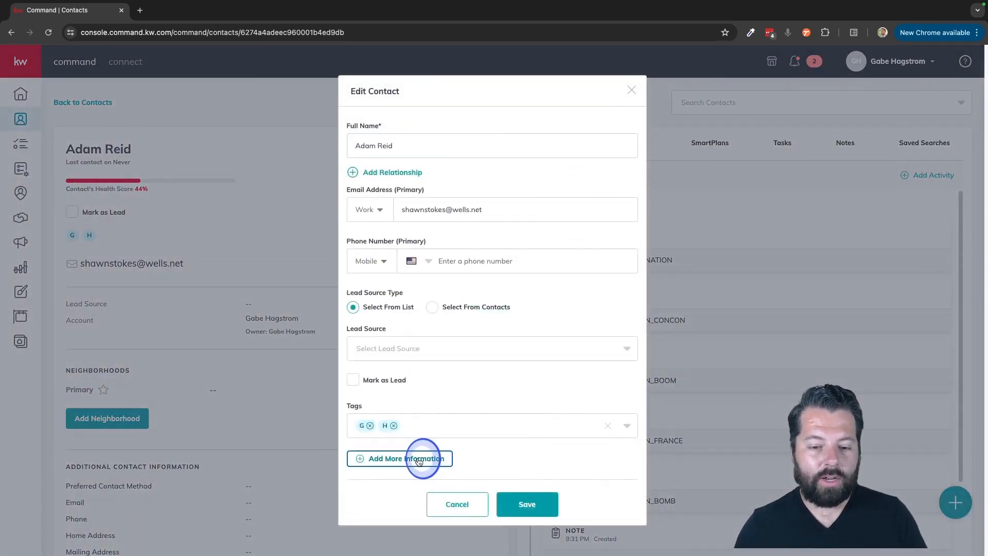
click(373, 490)
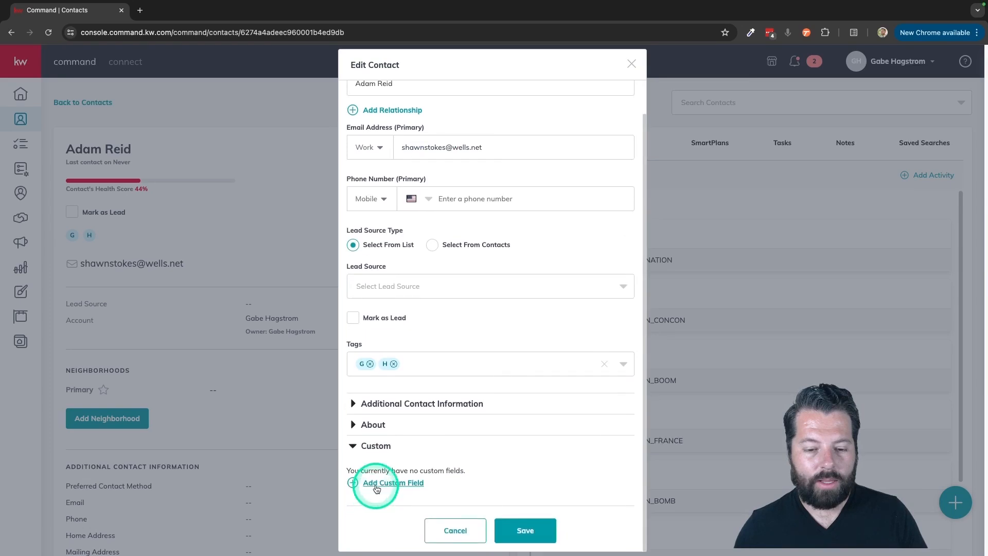
click(375, 484)
click(387, 477)
click(373, 525)
click(430, 493)
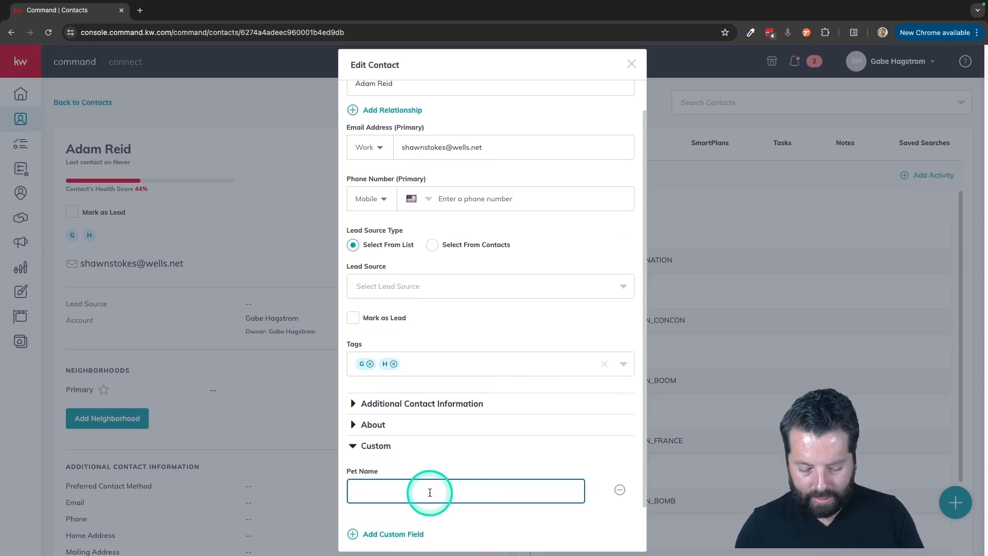
text(Growler)
scroll(489, 510, down, 2)
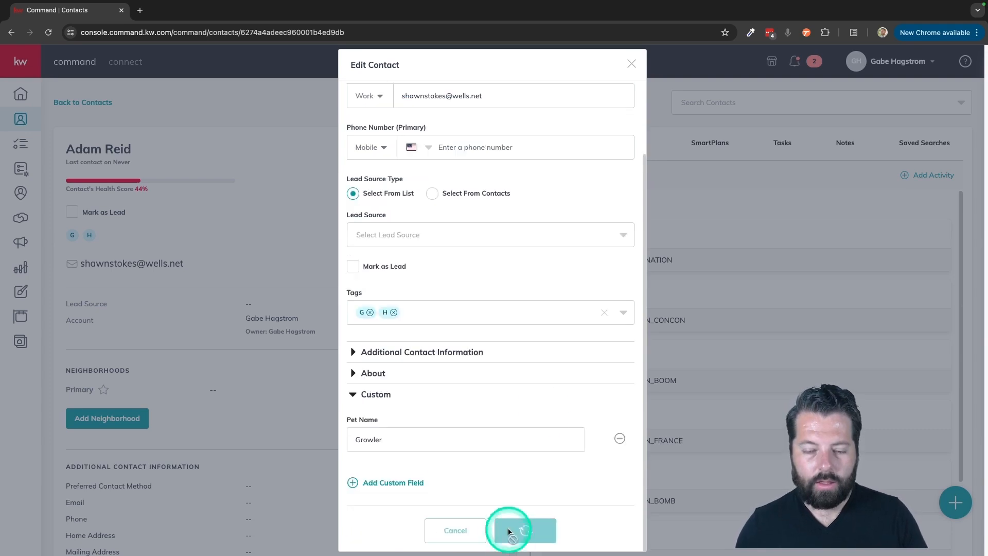
click(510, 532)
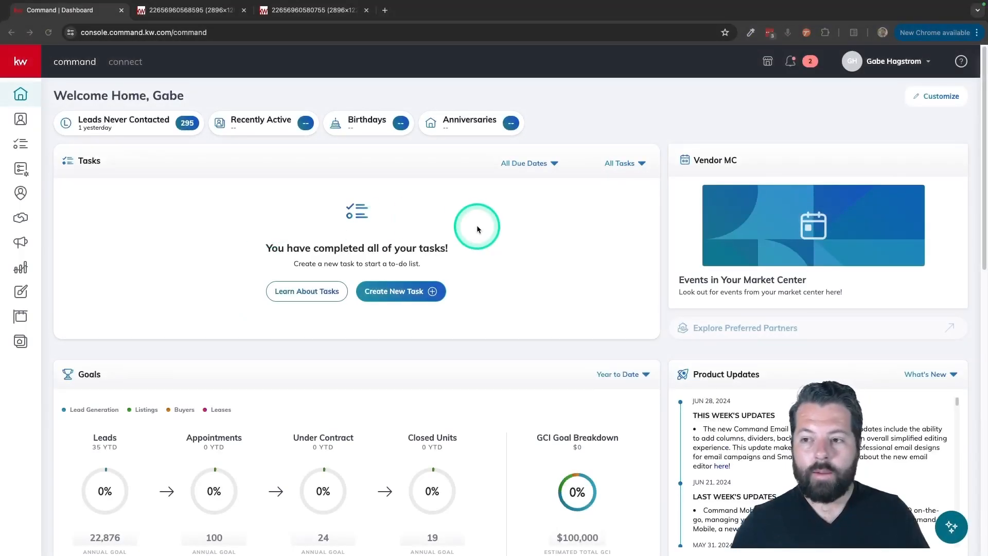
Go to Designs and create a new Social design
click(21, 292)
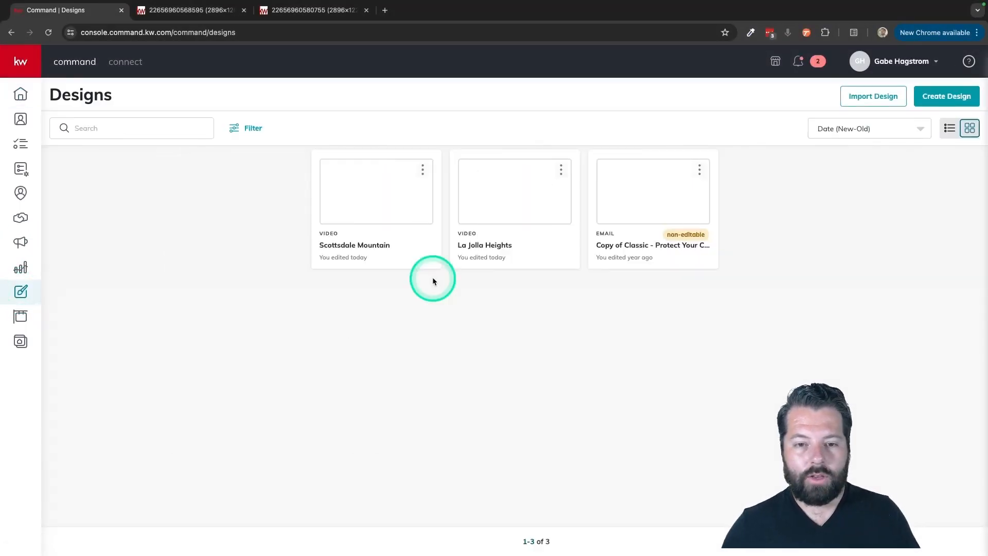
click(947, 97)
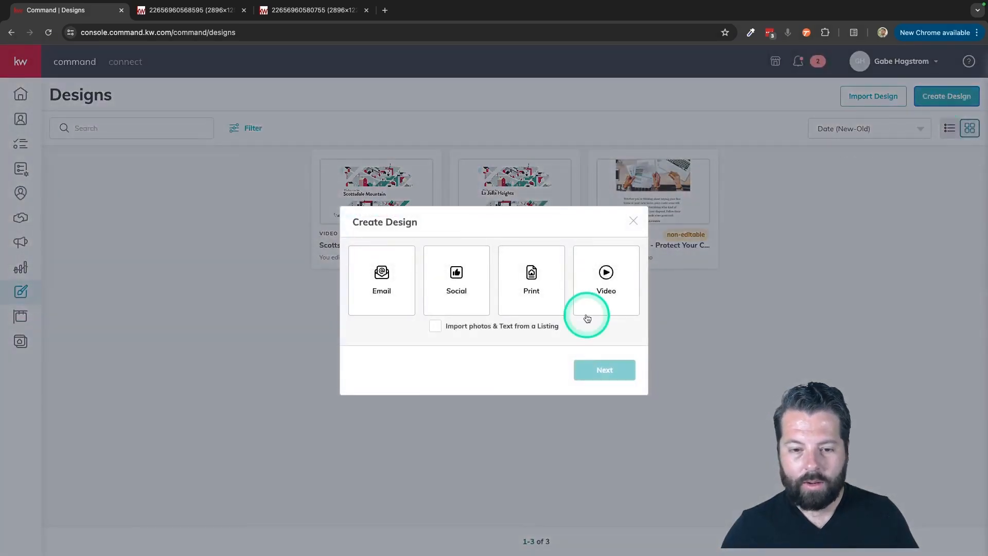
click(454, 282)
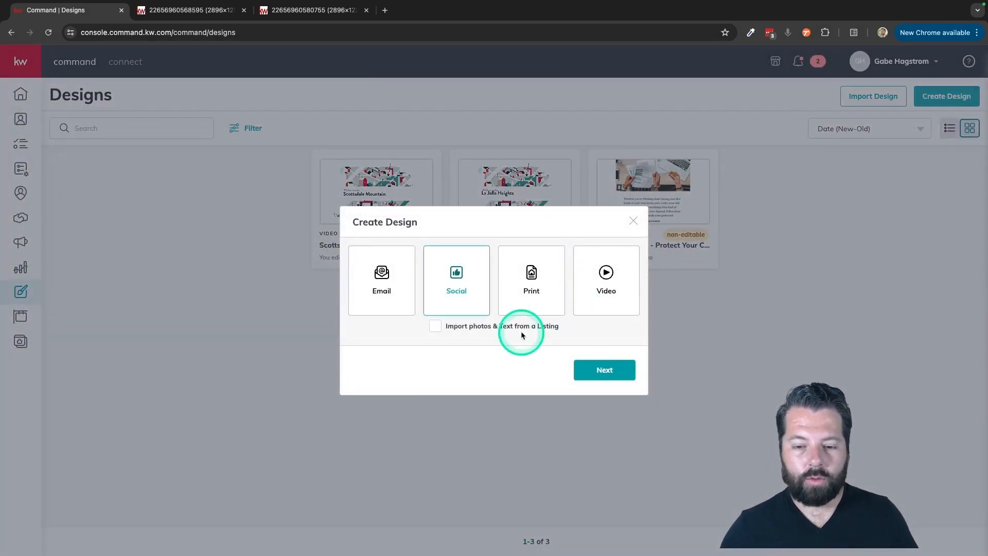
click(621, 377)
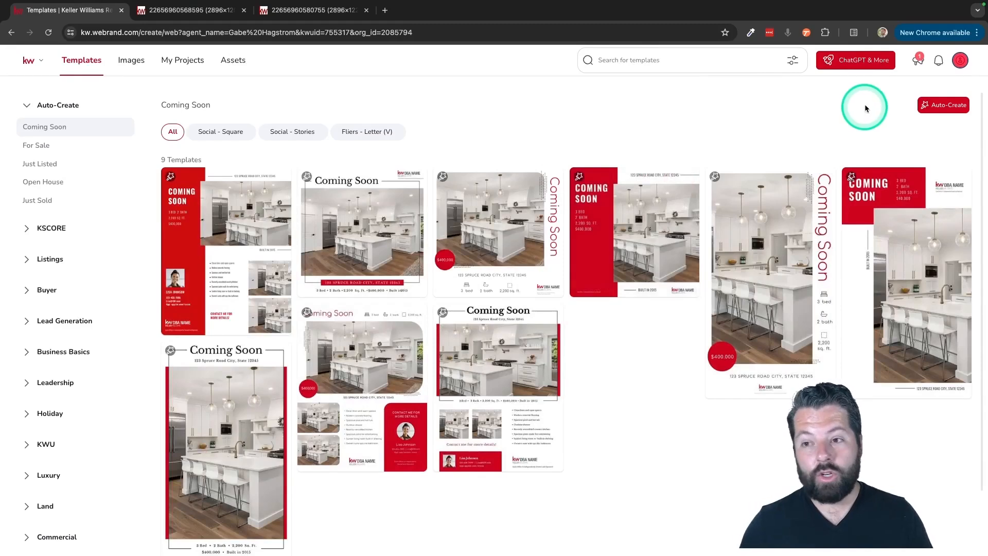
Open the ChatGPT & More subscription offer and close it
click(857, 66)
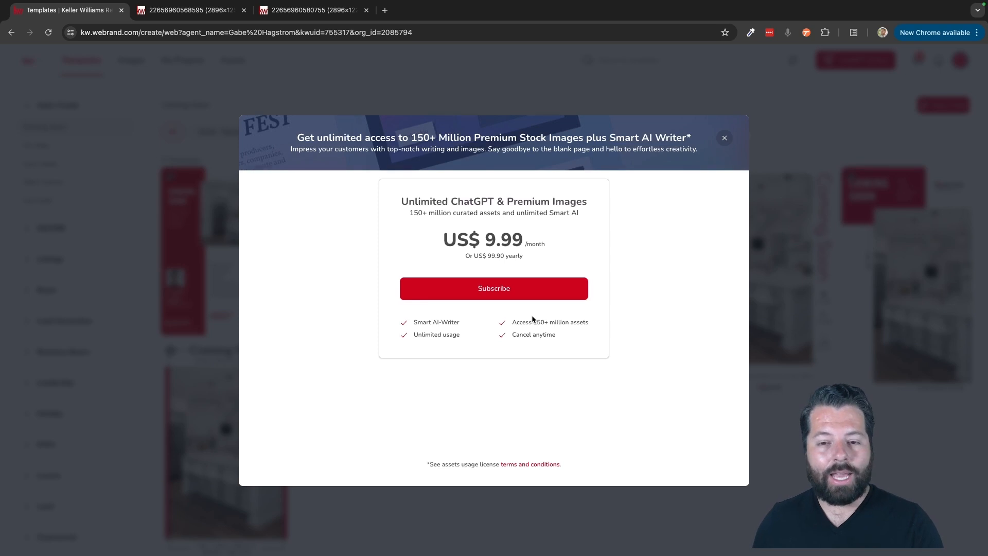
click(507, 289)
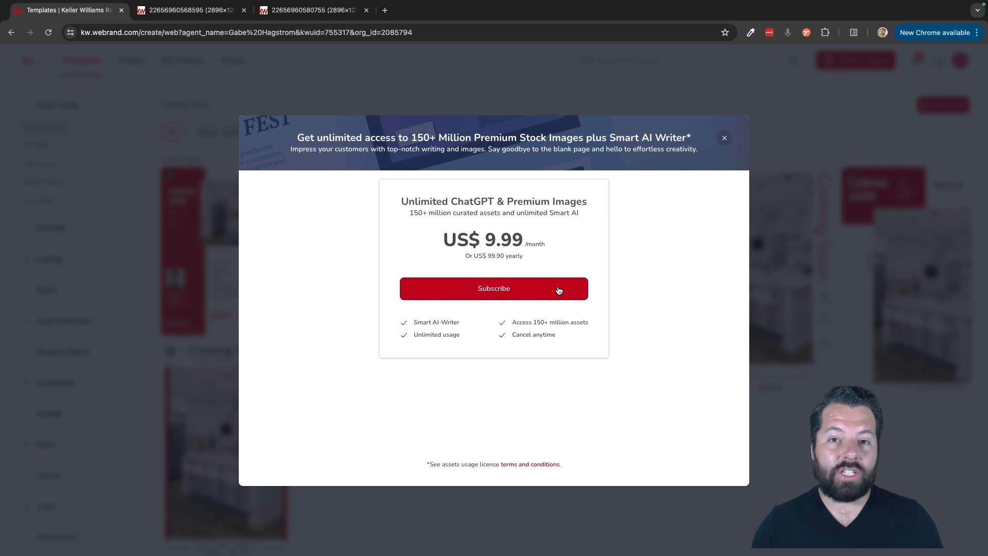
click(751, 195)
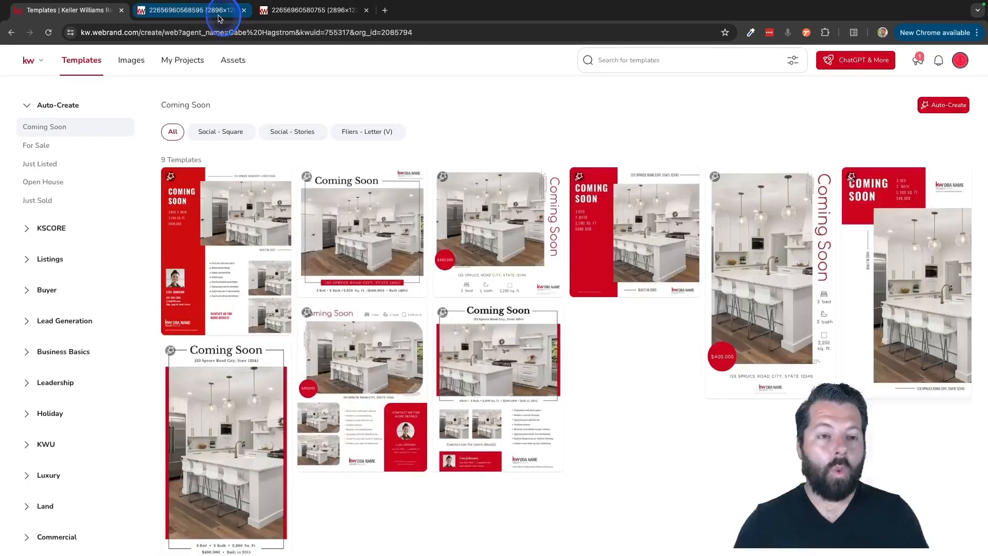
View the two reference screenshot tabs about the design editor, then return to the first tab
click(234, 10)
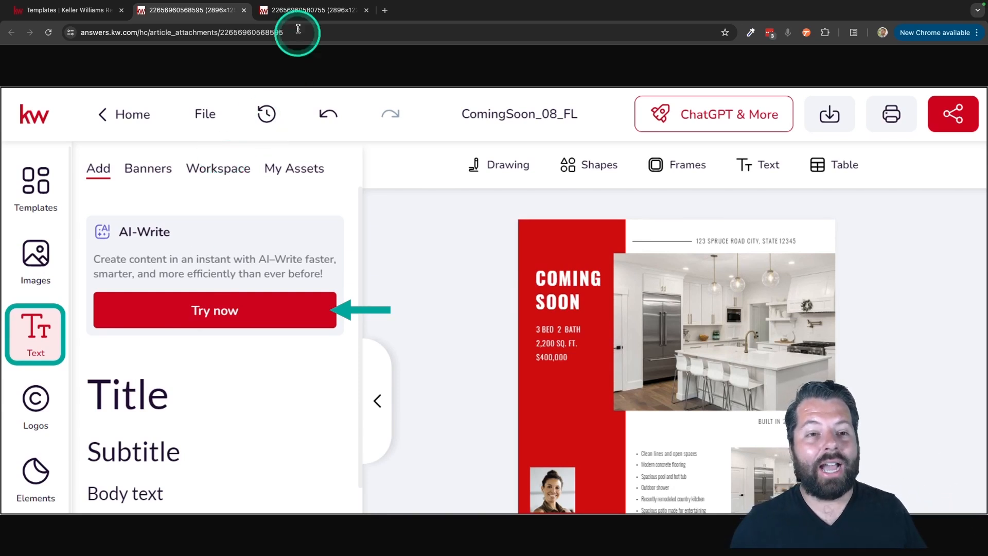
click(303, 14)
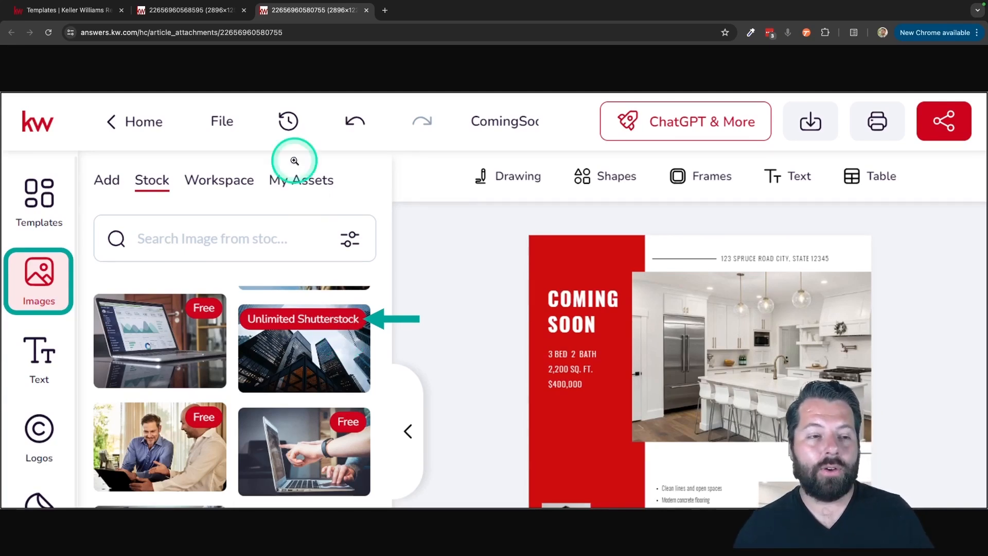
click(85, 10)
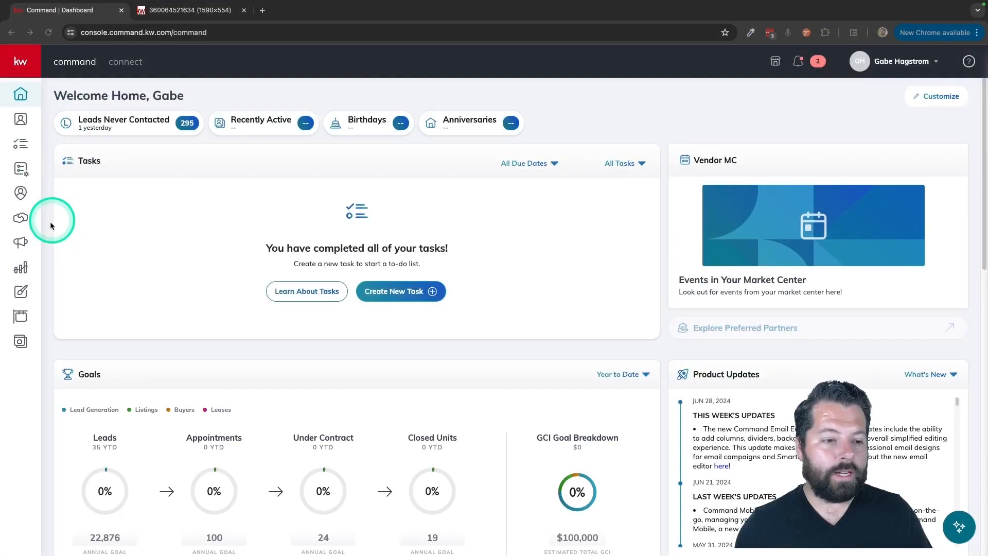
Open the Reports dashboard, go to its Goals page, and switch to the Goals reference screenshot tab
click(21, 269)
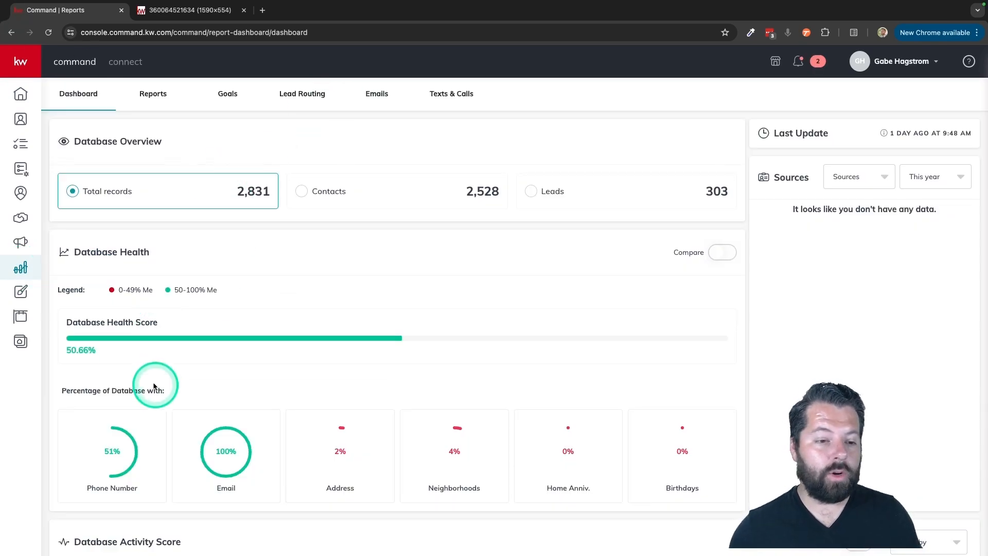
scroll(177, 395, down, 2)
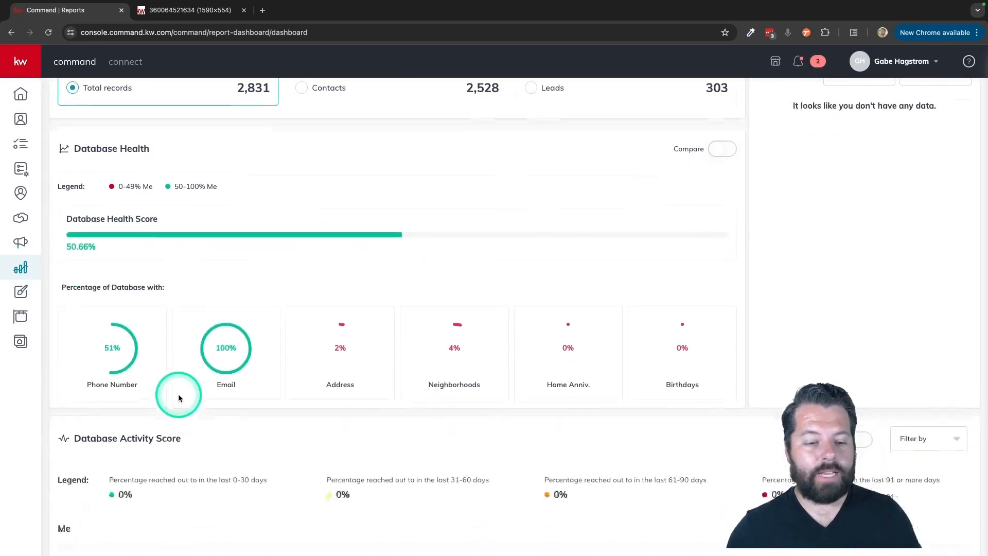
scroll(228, 397, up, 2)
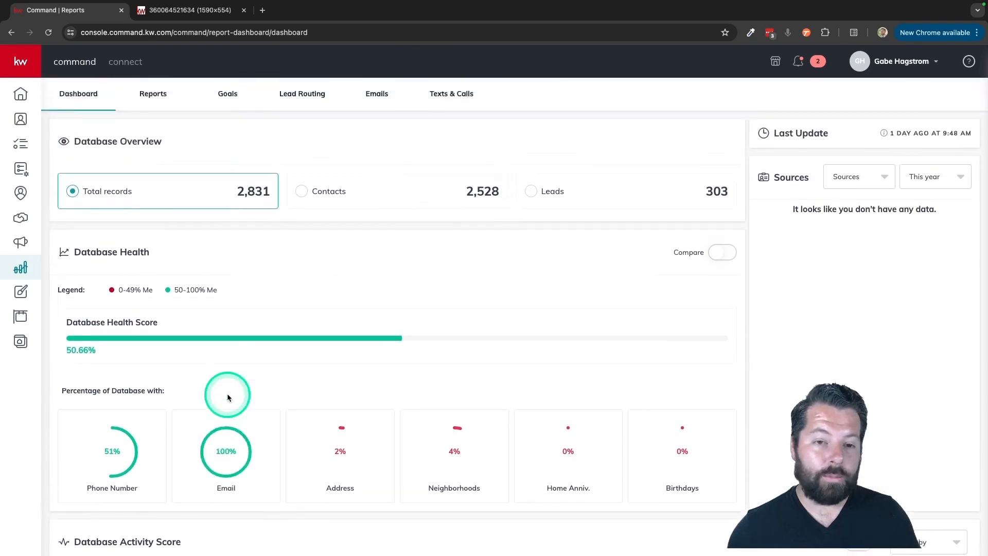
click(229, 95)
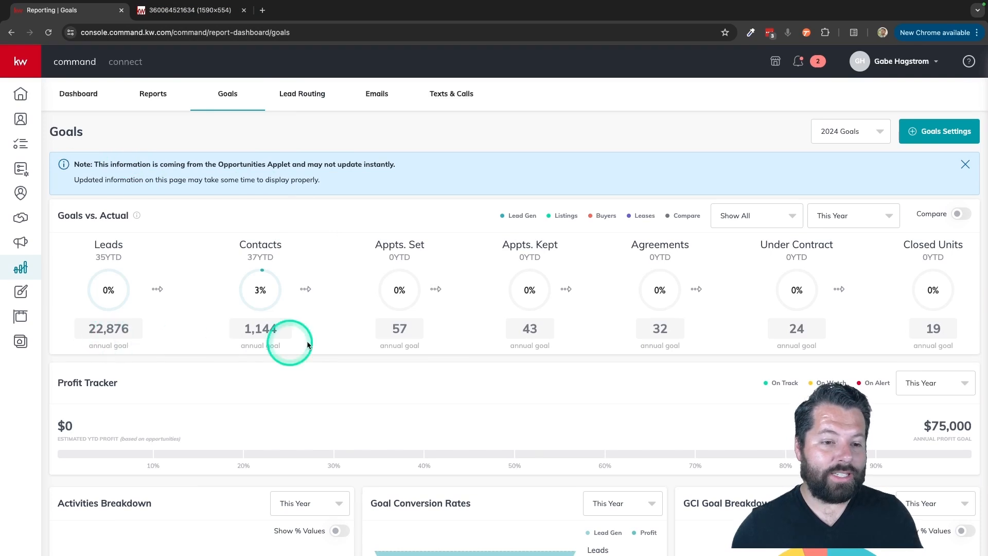
click(205, 10)
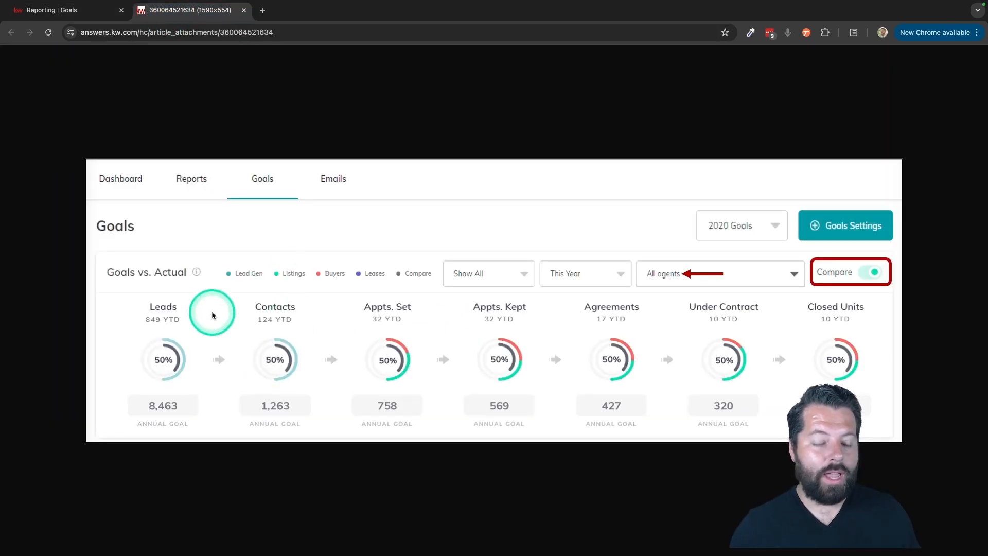